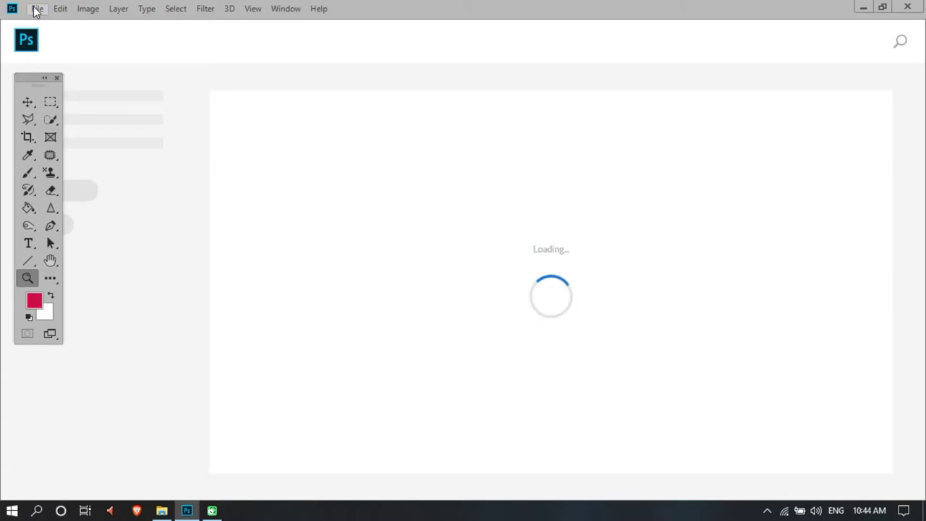
- Open lisa.jpg from the Desktop
click(34, 9)
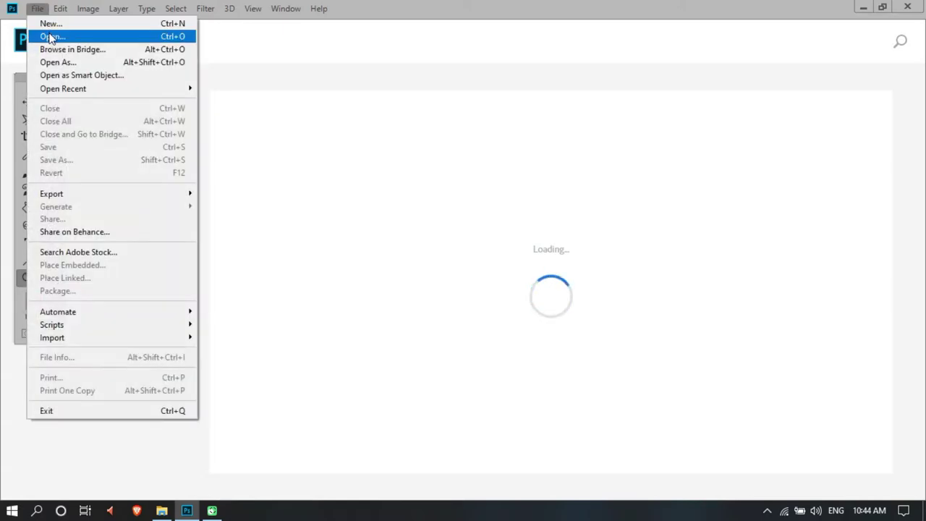
key(Escape)
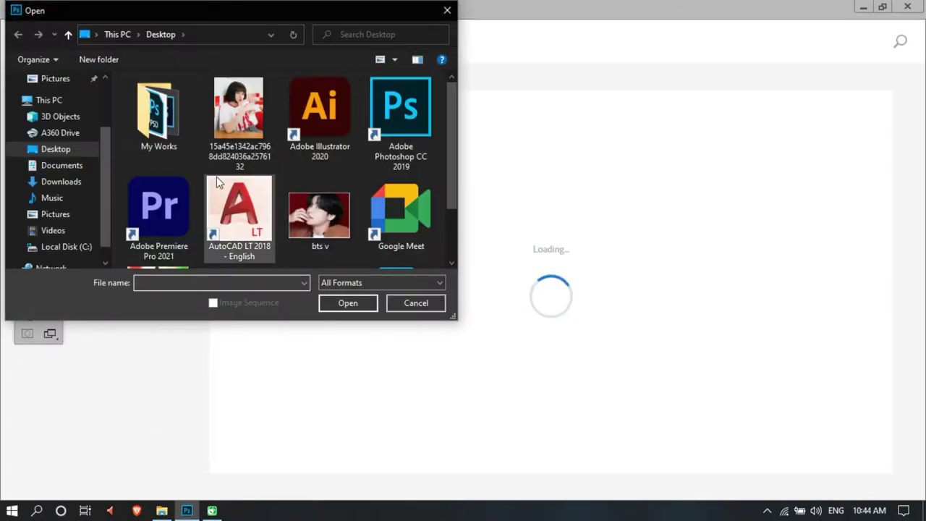
scroll(217, 177, down, 2)
double_click(179, 201)
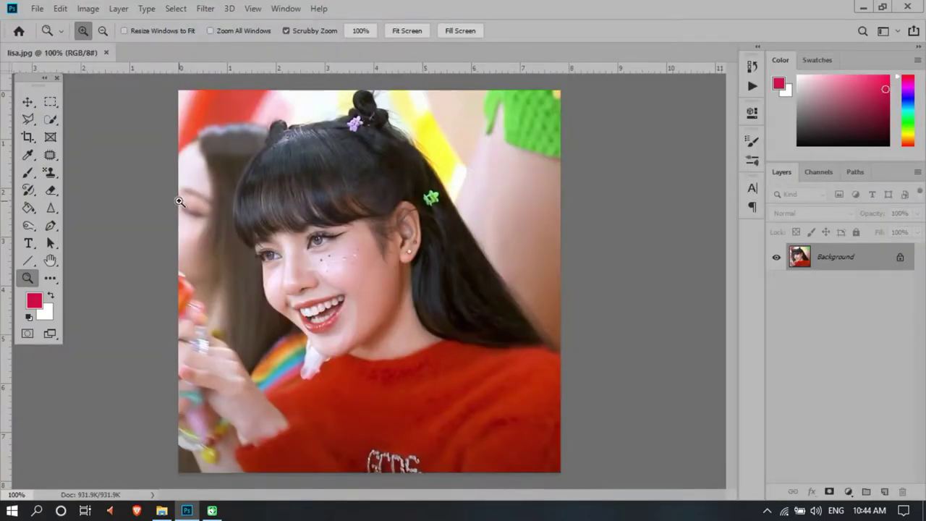
- Unlock the Background layer, convert it to a smart object and rename it 'before'
click(901, 259)
right_click(863, 265)
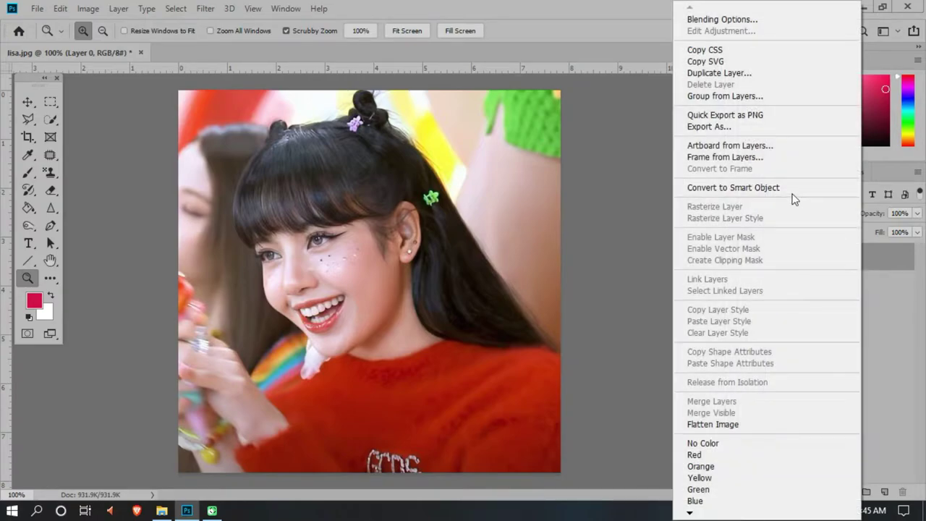
click(792, 190)
double_click(828, 256)
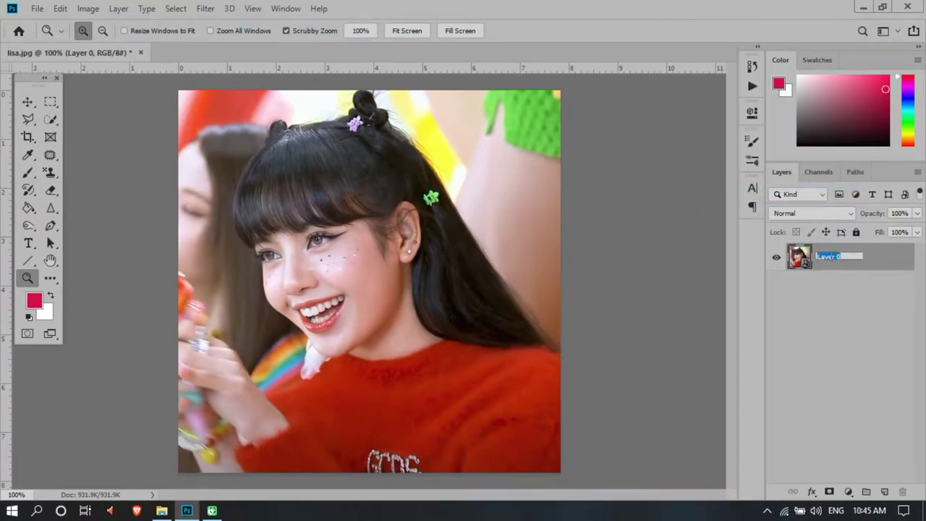
text(bg)
text(o)
key(Return)
- In Image Size, set Resolution to 300 pixels/inch and Width/Height to 1500 px
click(89, 9)
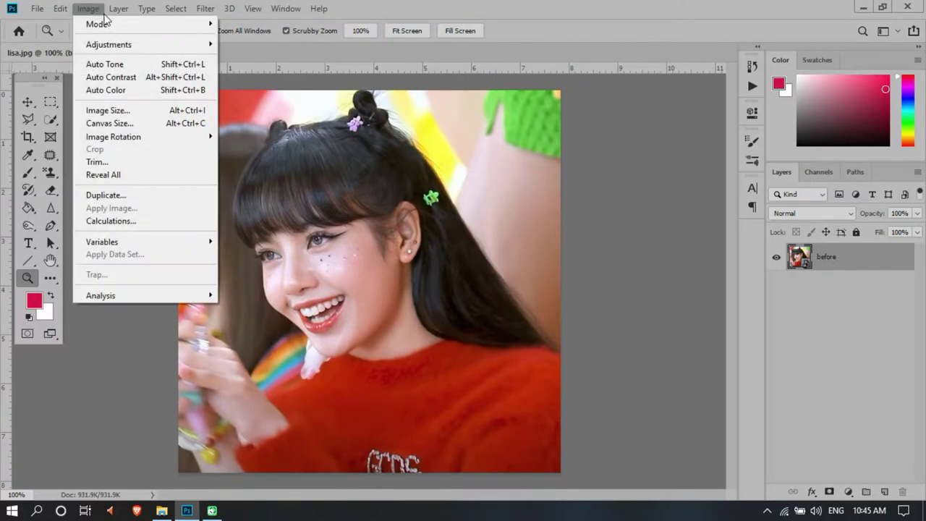
click(116, 111)
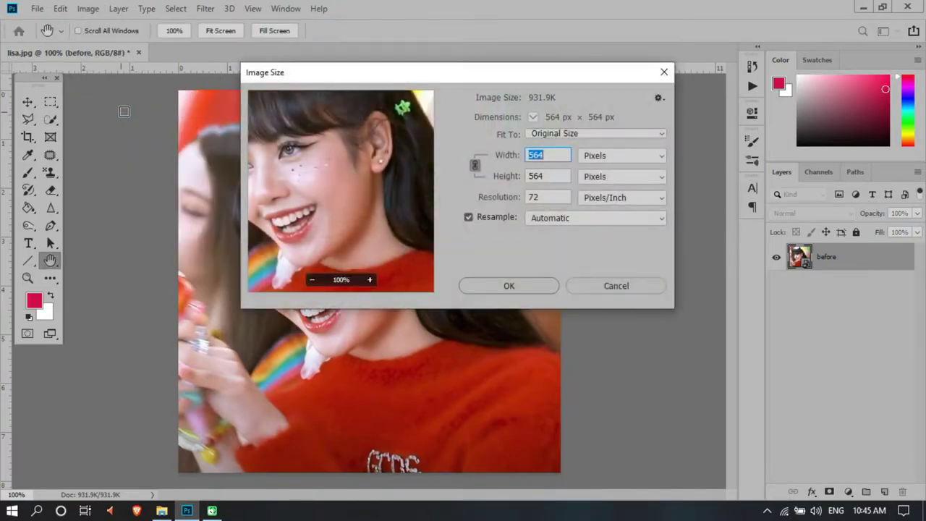
click(558, 197)
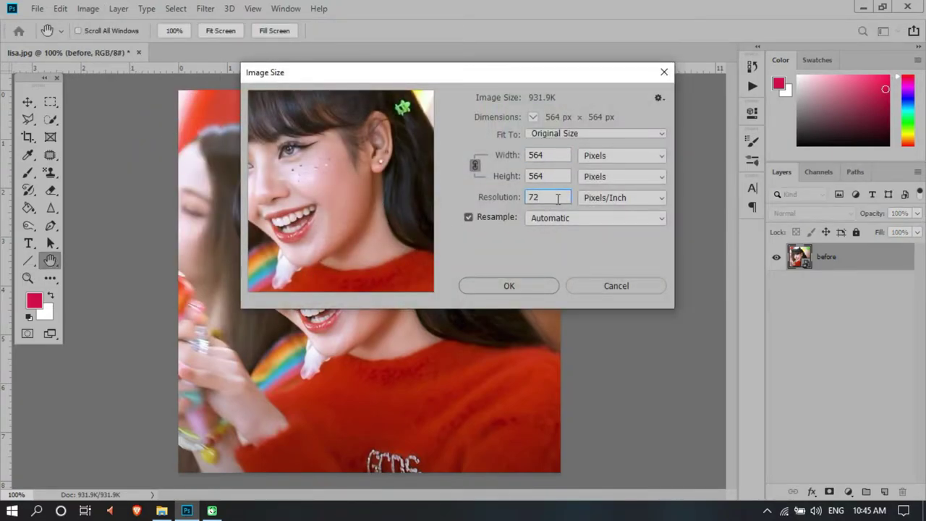
key(BackSpace)
key(BackSpace)
text(300)
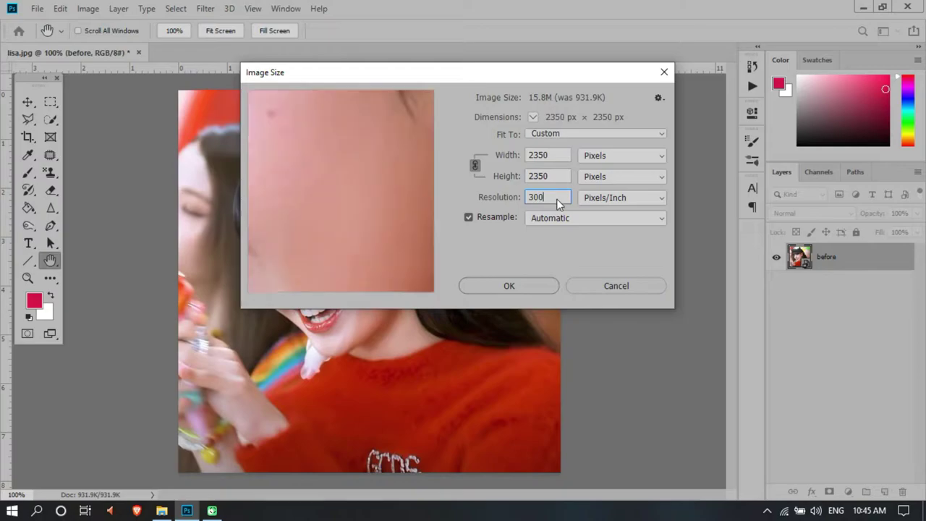
click(551, 176)
key(BackSpace)
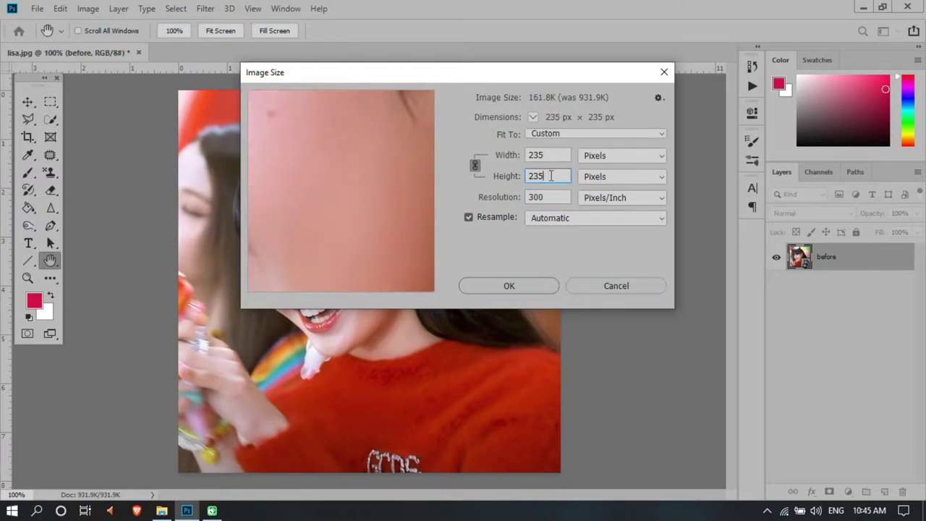
key(BackSpace)
key(BackSpace)
key(BackSpace)
text(15)
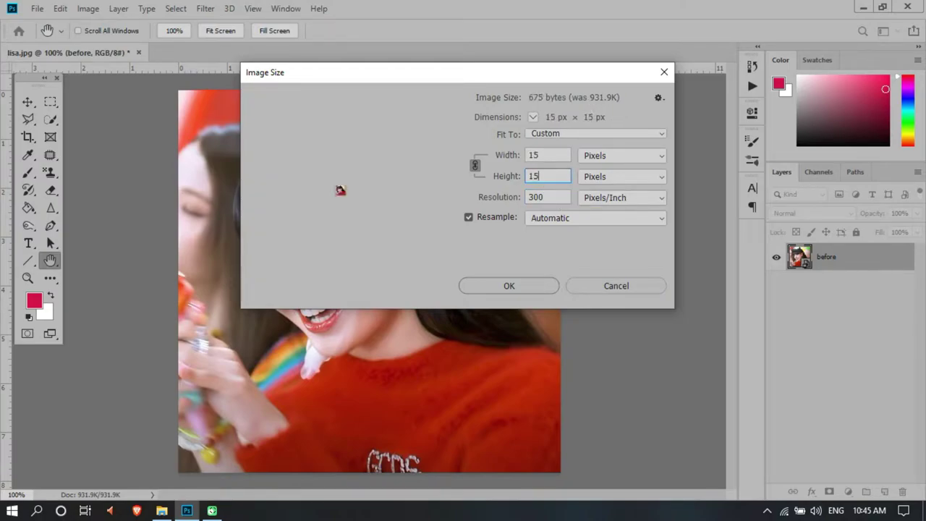
text(00)
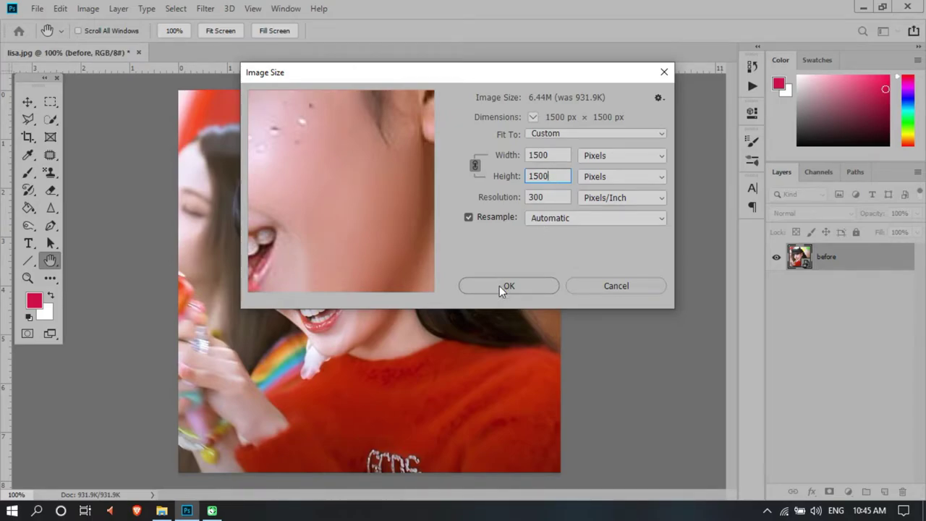
click(499, 286)
- Zoom out, then duplicate 'before' with Ctrl+J and name the copy 'effect'
key(z)
key(ctrl+minus)
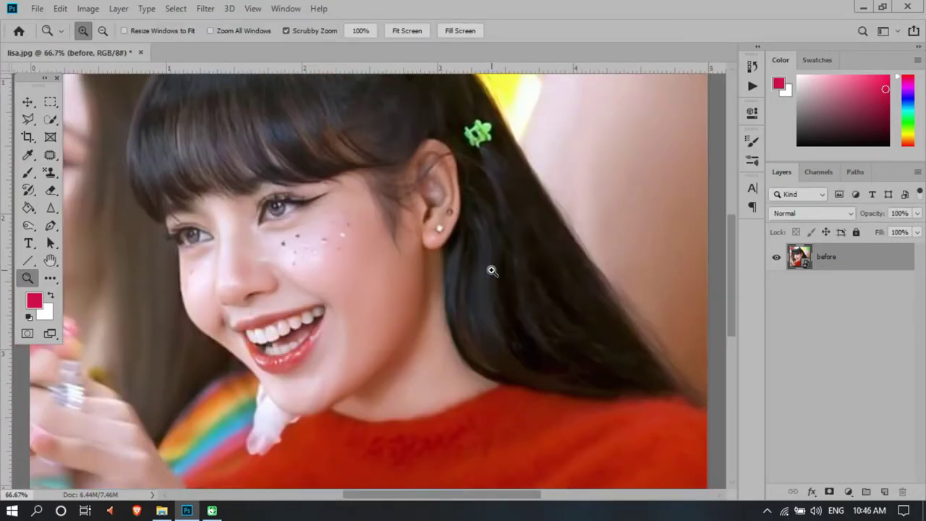
key(ctrl+j)
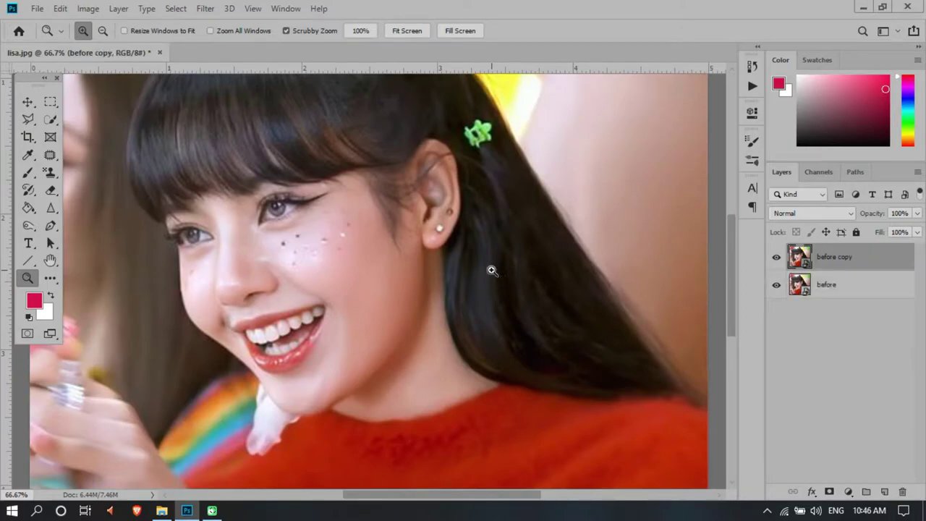
double_click(835, 257)
text(a)
text(ect)
key(Return)
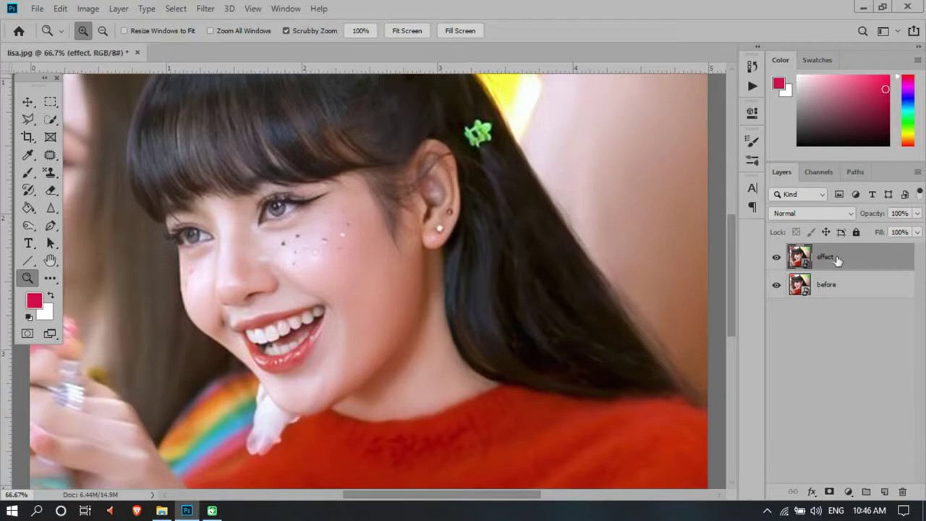
- In Liquify, link both eyes and set Eye Size 91, Eye Height 100, Eye Distance -37
click(206, 9)
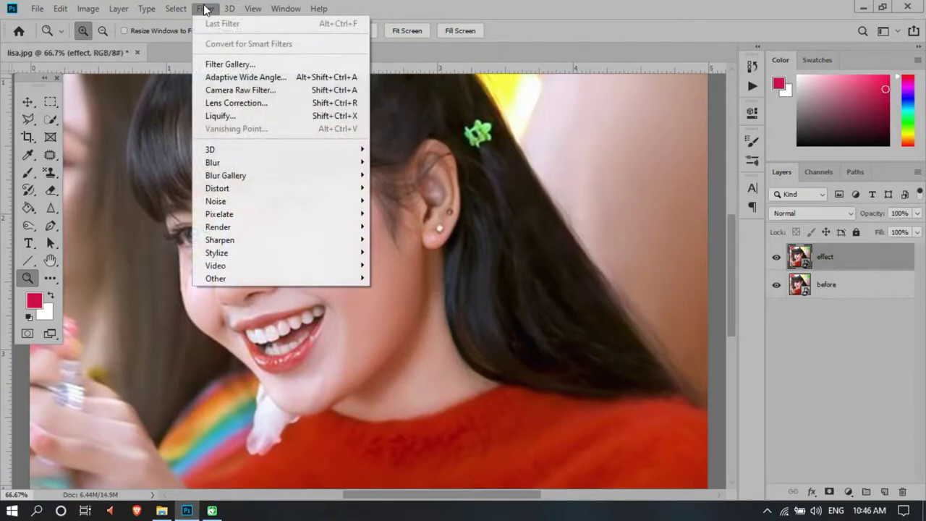
click(235, 117)
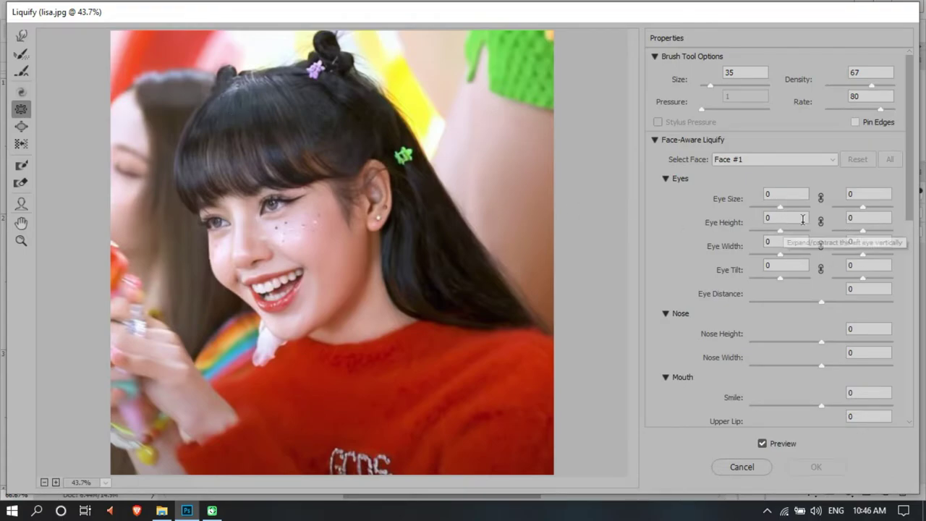
click(820, 197)
click(820, 221)
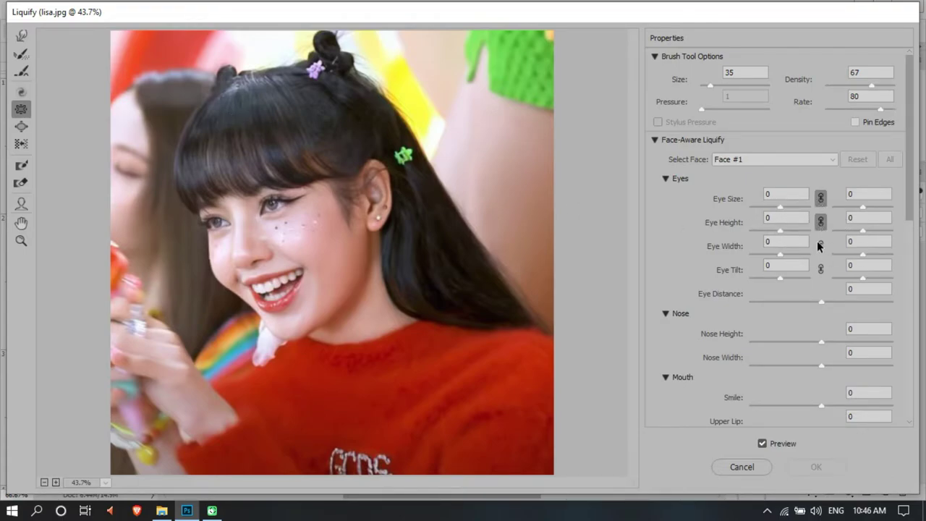
click(821, 245)
click(820, 268)
click(773, 301)
drag(772, 300, 811, 300)
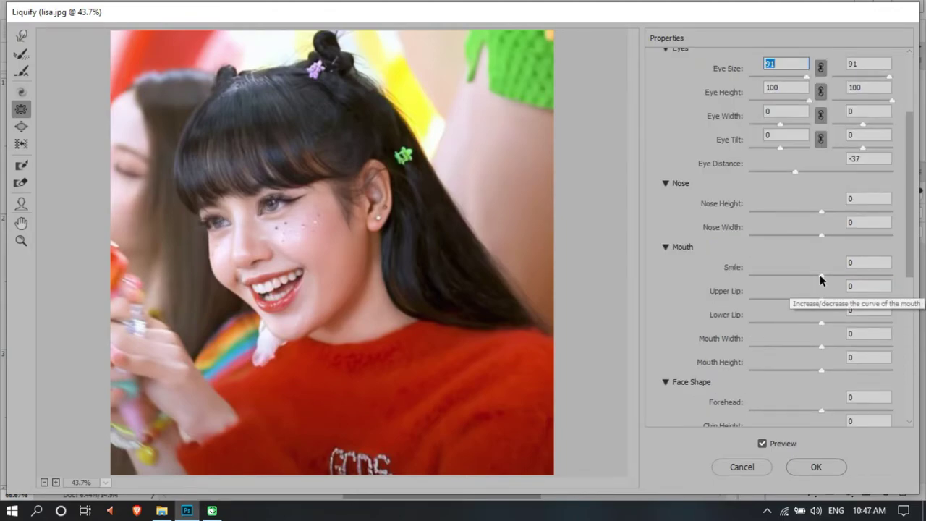
- Set Smile to 53, adjust Chin Height, and apply the Liquify filter
drag(821, 275, 857, 275)
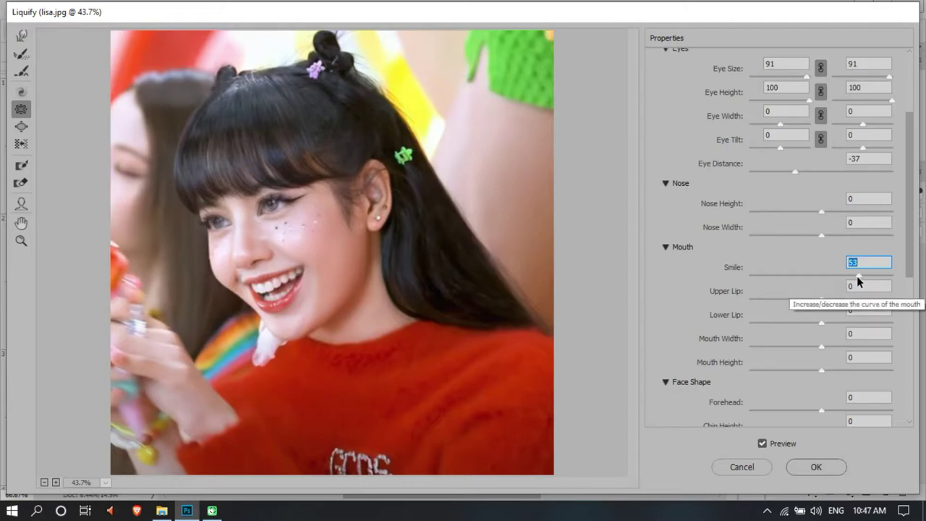
scroll(840, 283, down, 2)
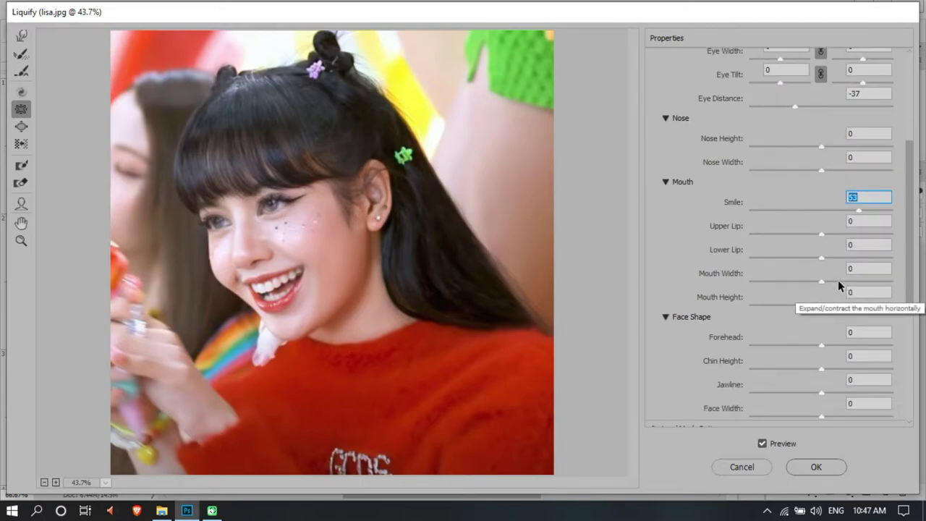
scroll(838, 289, down, 1)
click(762, 444)
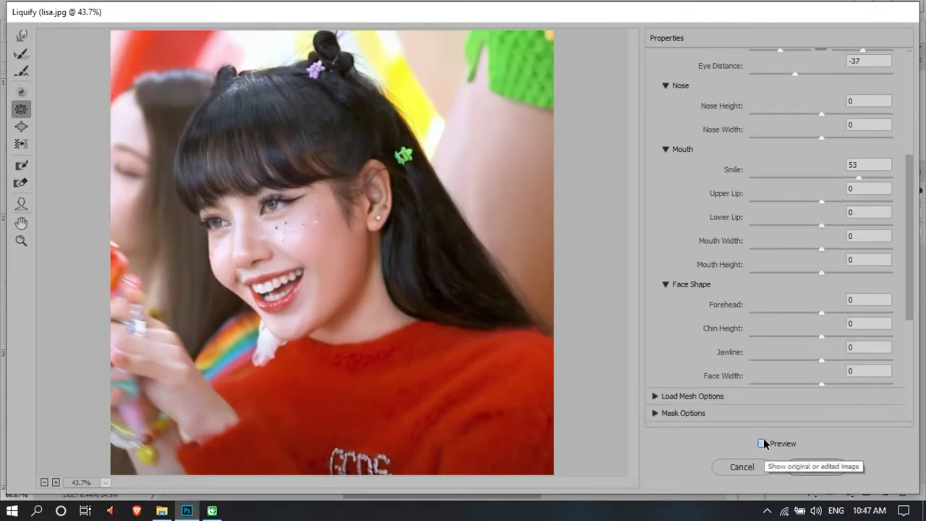
click(763, 443)
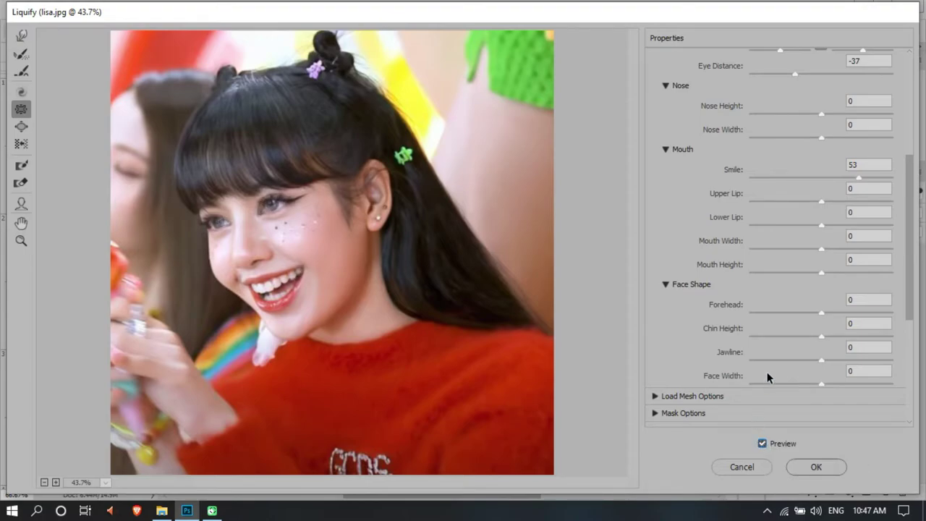
scroll(767, 327, down, 1)
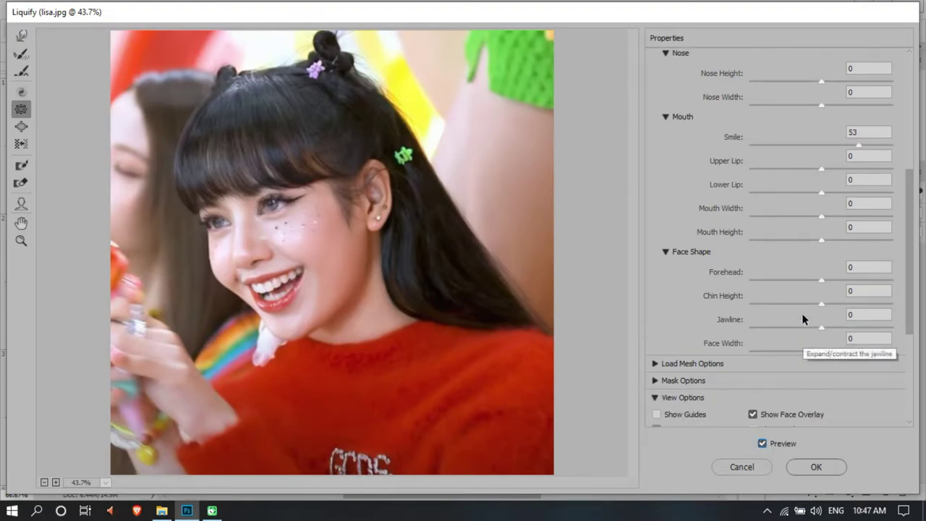
drag(821, 303, 839, 306)
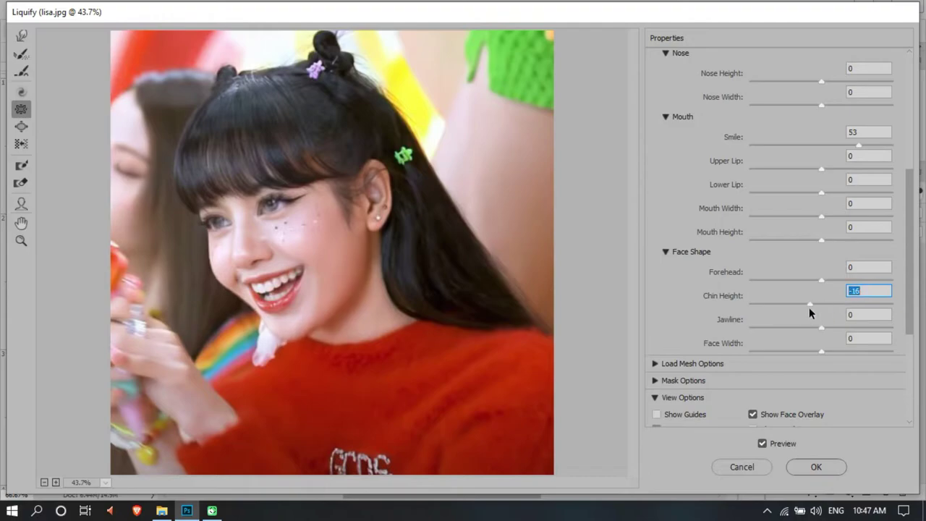
scroll(809, 306, down, 5)
click(804, 465)
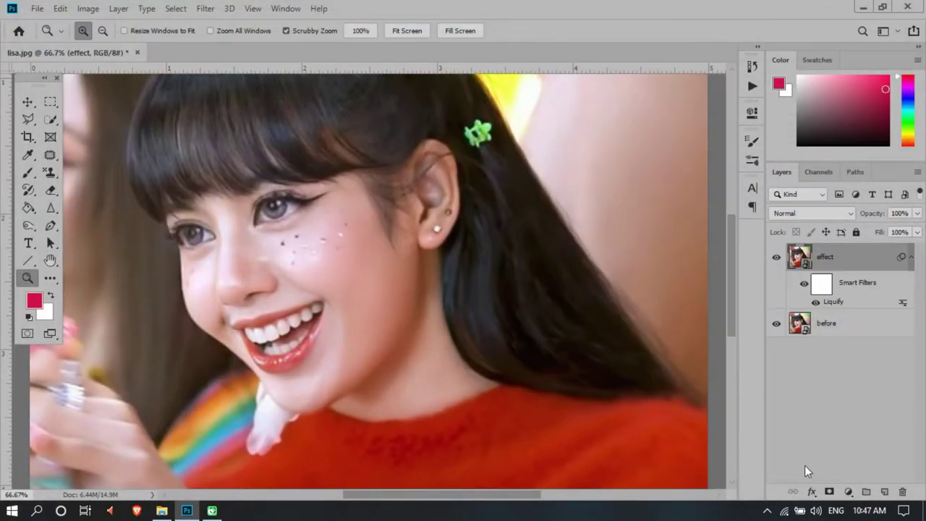
- Apply Filter Gallery Poster Edges with Edge Thickness 0, Edge Intensity 0, Posterization 2
click(204, 8)
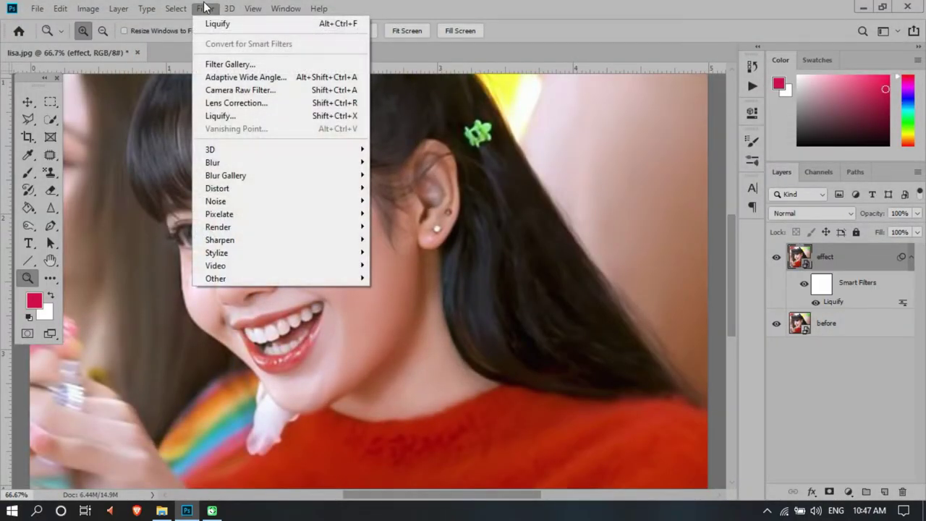
click(211, 63)
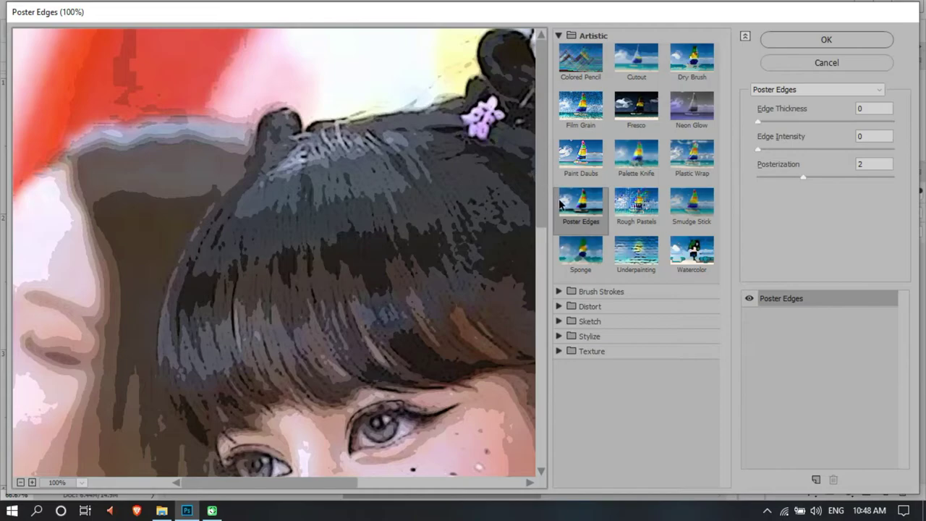
click(577, 206)
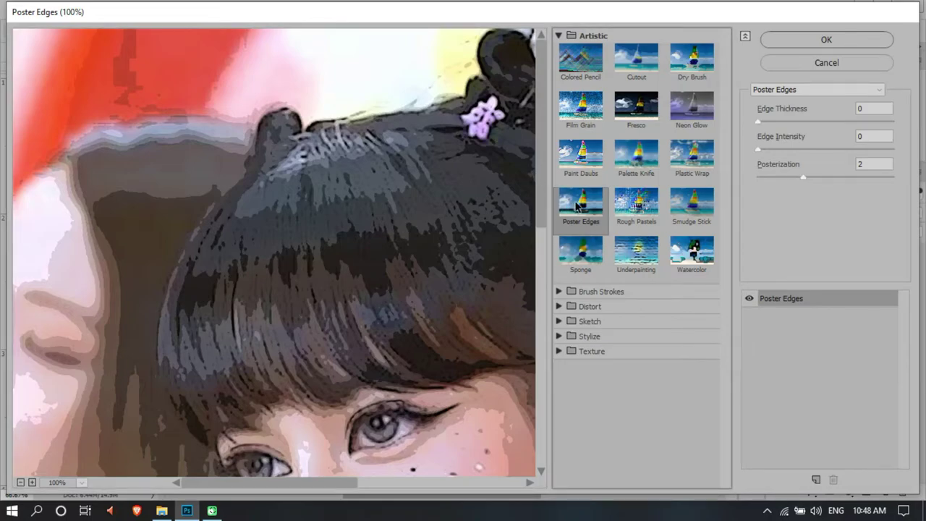
click(868, 109)
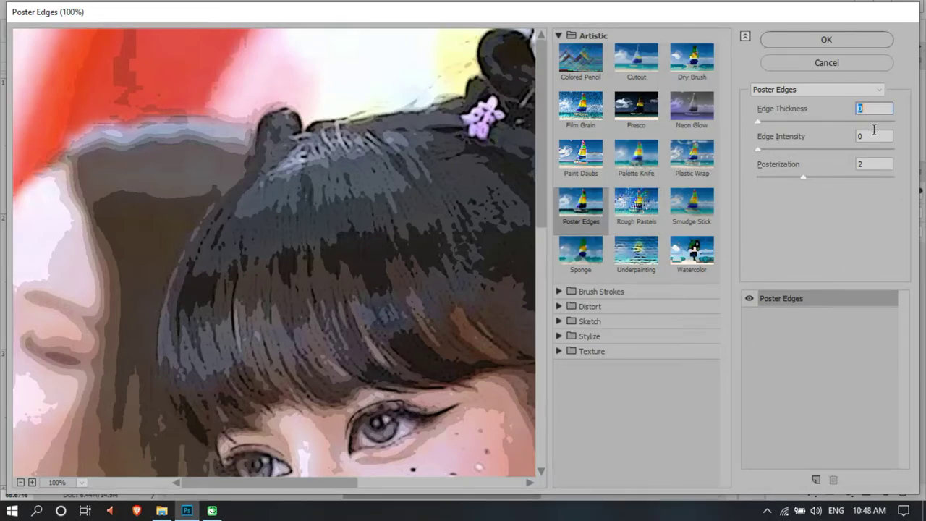
click(872, 165)
click(857, 40)
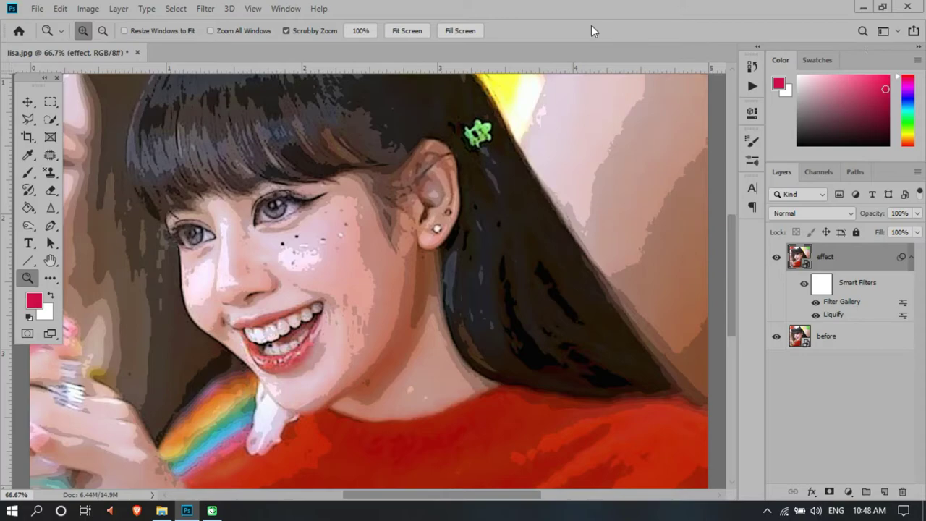
- Add an Unsharp Mask with Amount 90%, Radius 5 px and Threshold 10
click(205, 9)
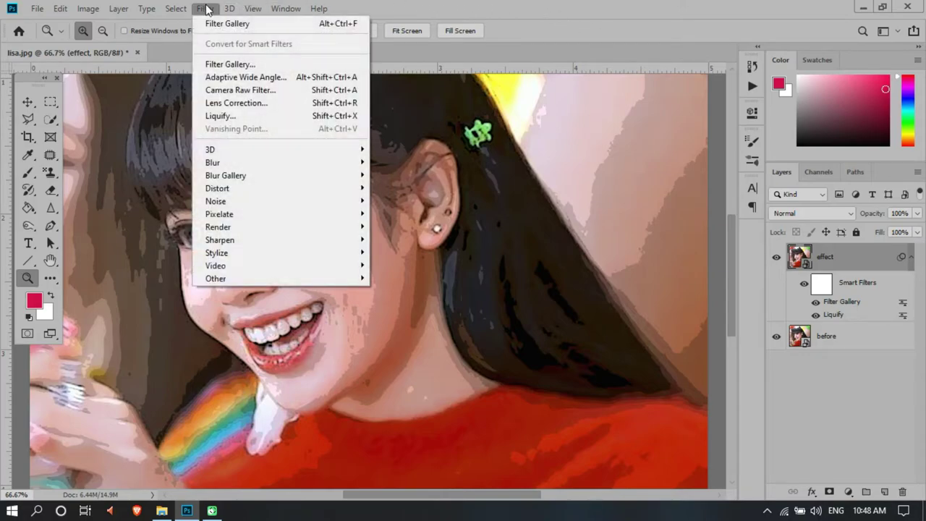
mouse_move(220, 240)
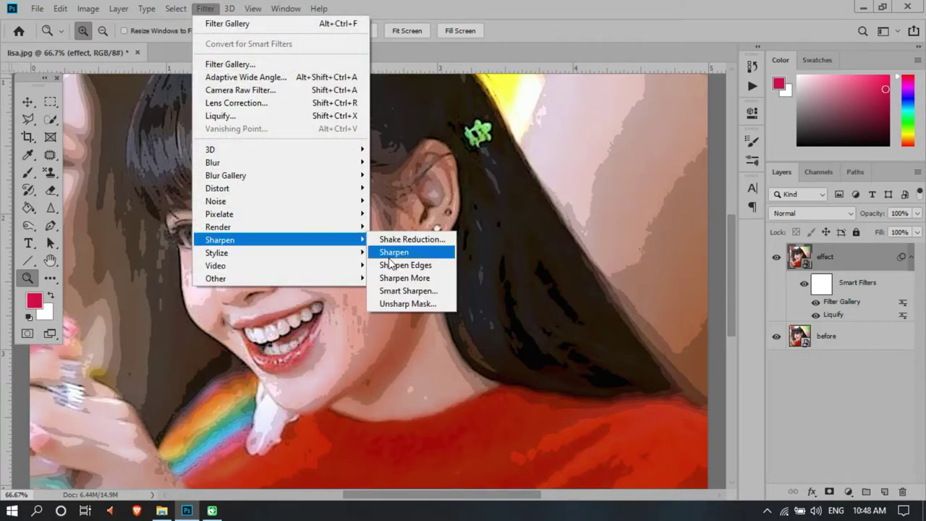
click(406, 302)
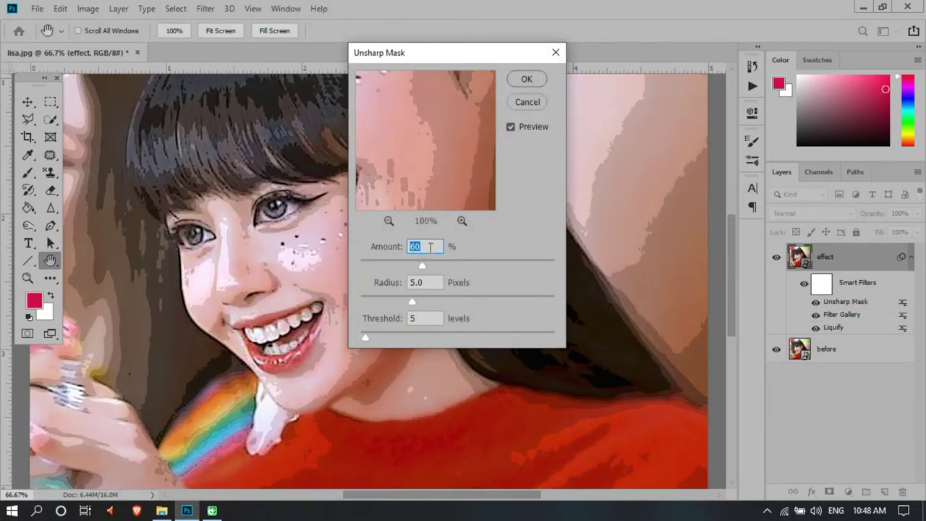
text(9)
text(0)
click(422, 318)
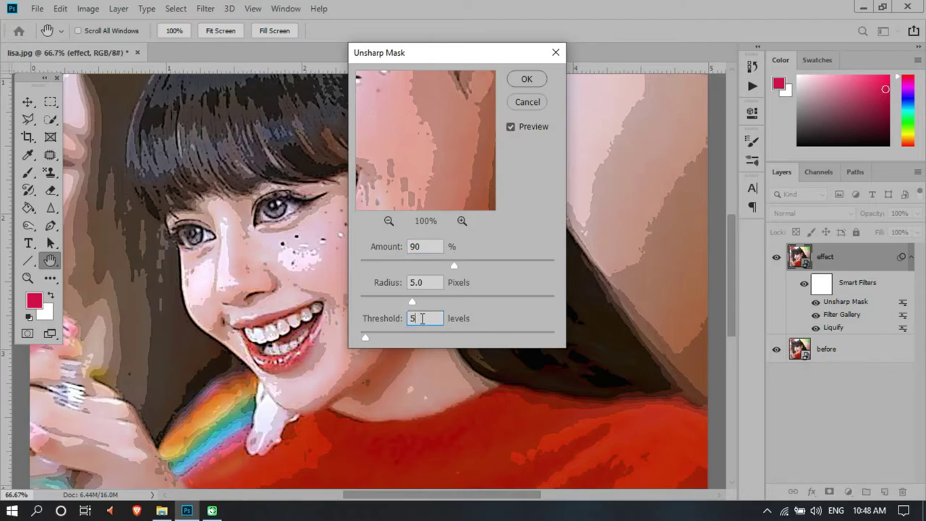
key(BackSpace)
text(10)
click(527, 79)
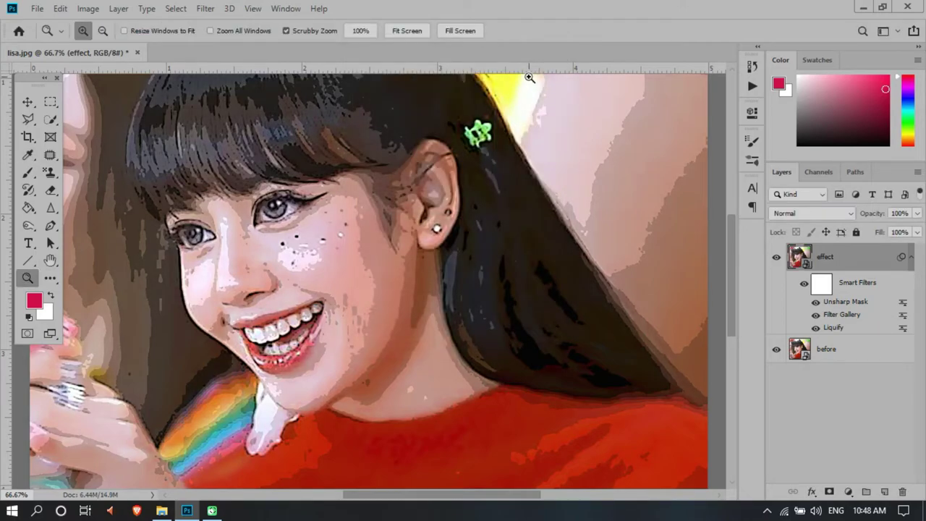
key(ctrl+minus)
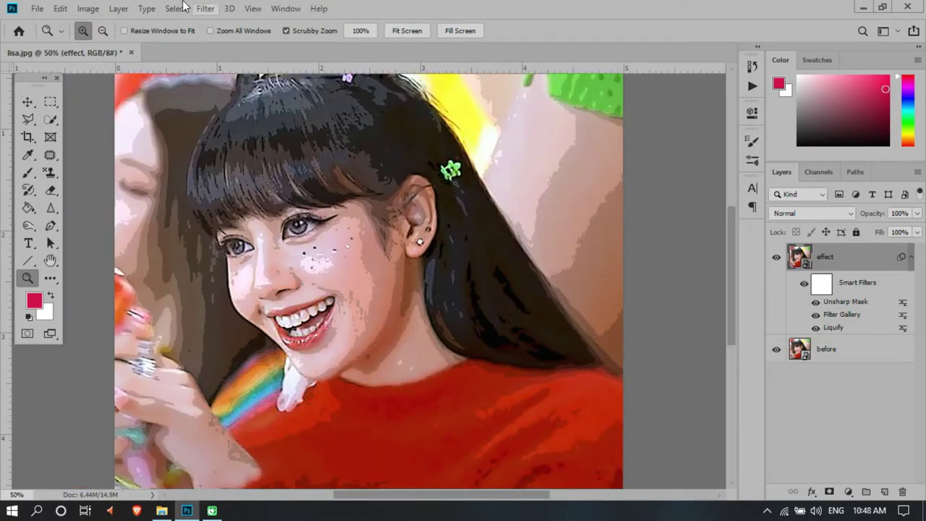
- Open Oil Paint at Stylization 4, Cleanliness 3, Scale 0.1, Bristle Detail 0, lighting off
click(205, 8)
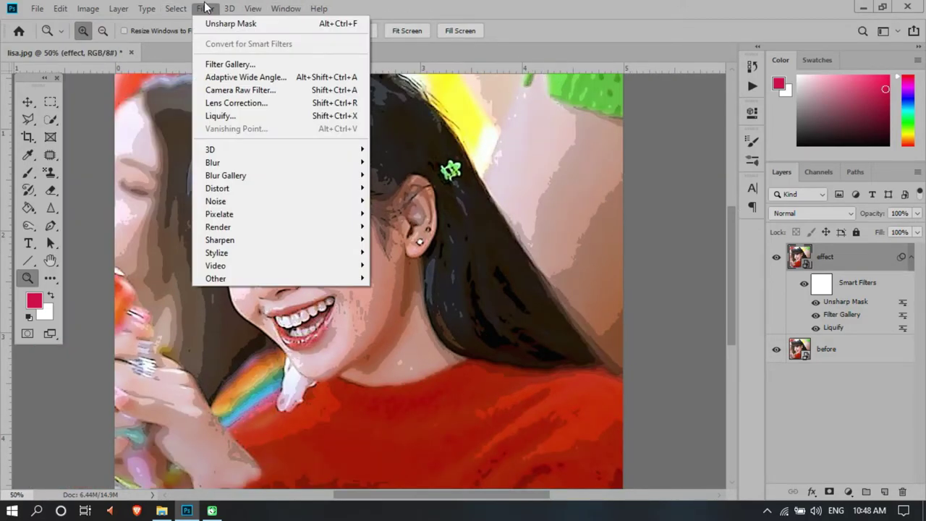
mouse_move(217, 253)
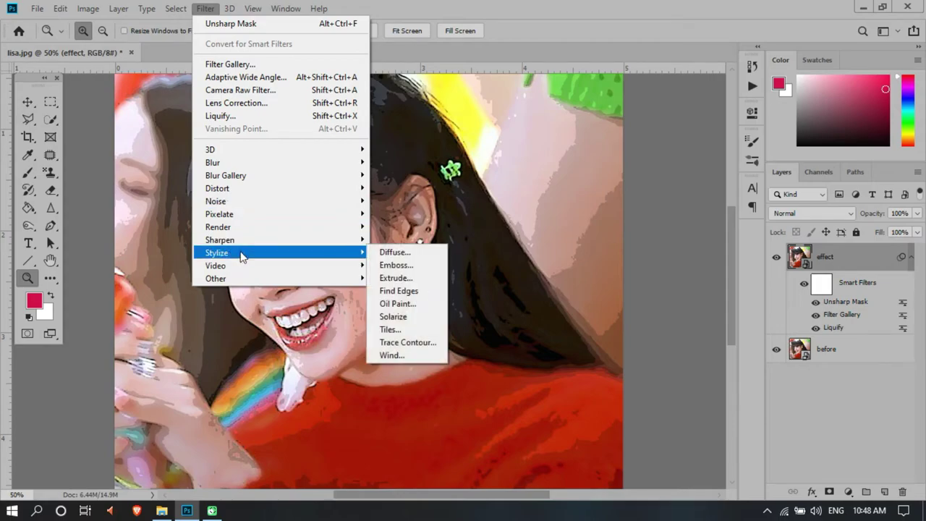
click(399, 304)
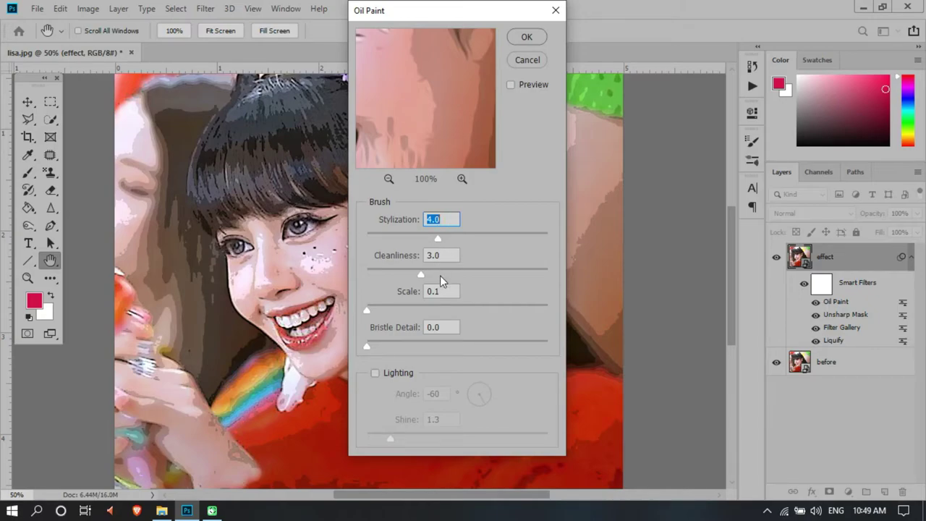
click(374, 375)
click(375, 374)
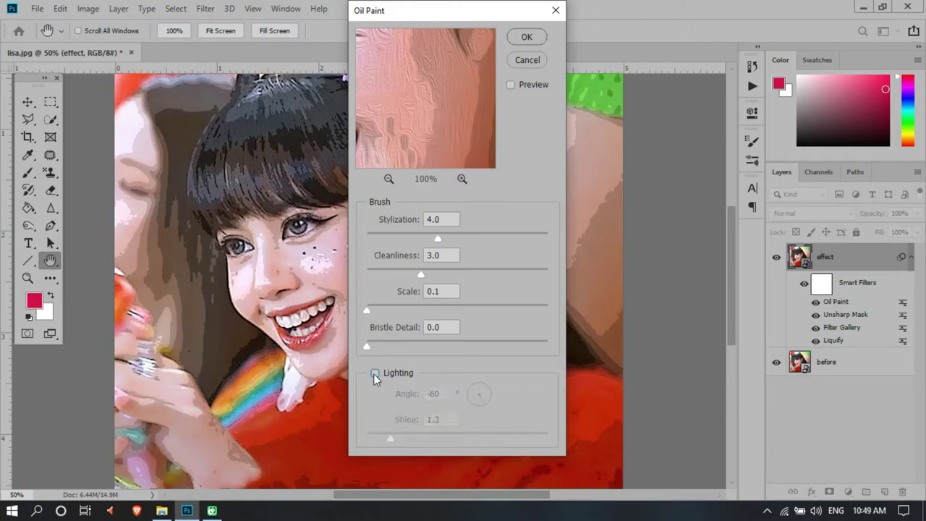
- Confirm Oil Paint, then add another Unsharp Mask: Amount 60%, Radius 5 px, Threshold 5
click(534, 40)
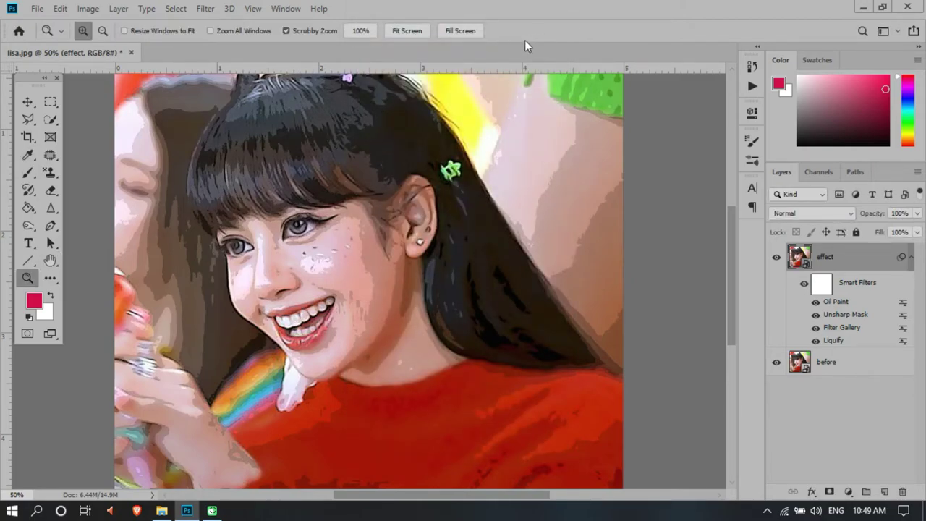
click(203, 7)
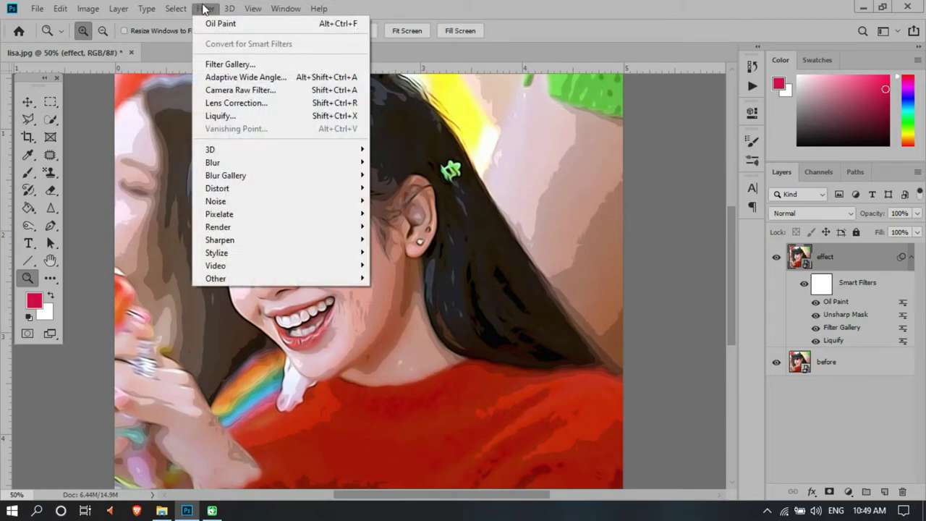
mouse_move(220, 240)
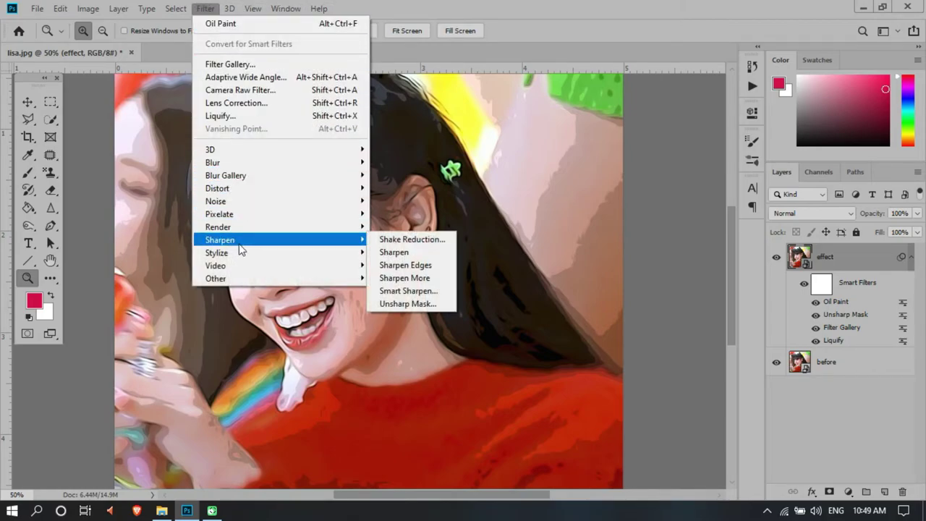
click(409, 303)
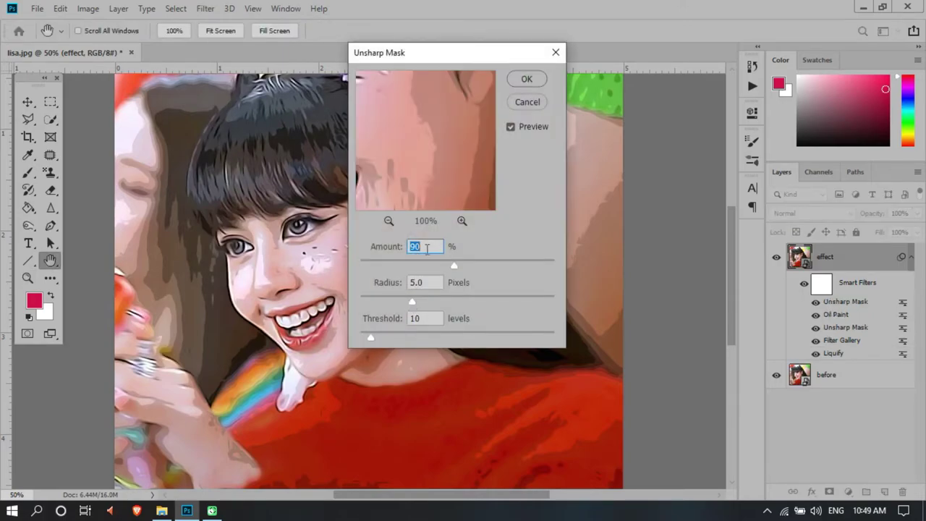
text(6)
text(0)
click(421, 320)
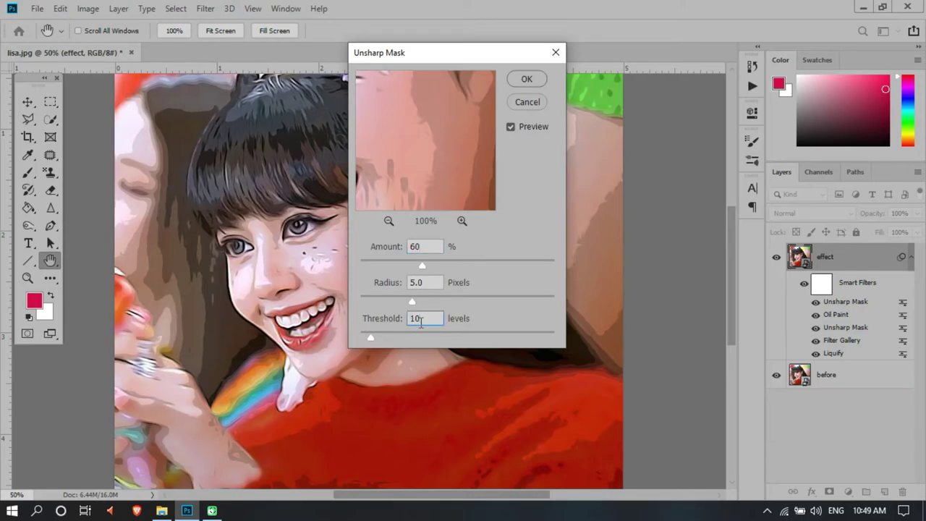
key(BackSpace)
key(BackSpace)
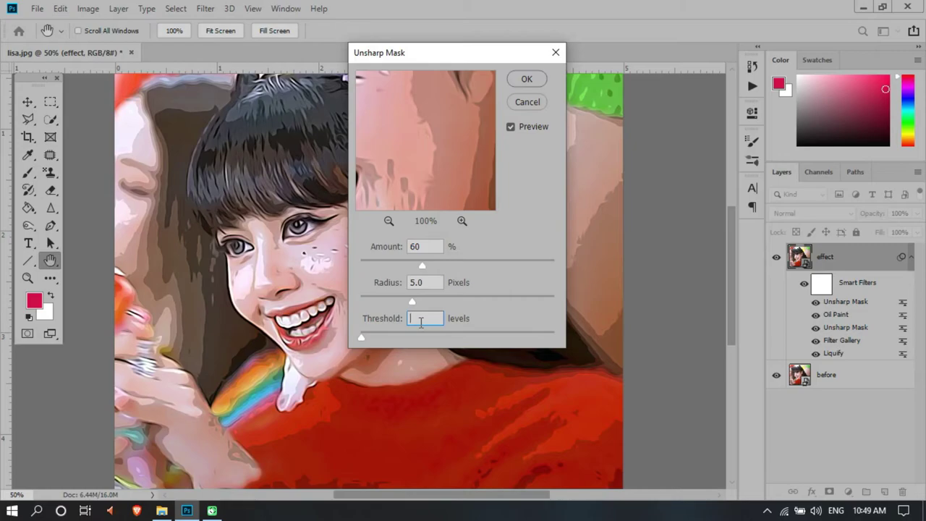
text(5)
click(526, 79)
key(z)
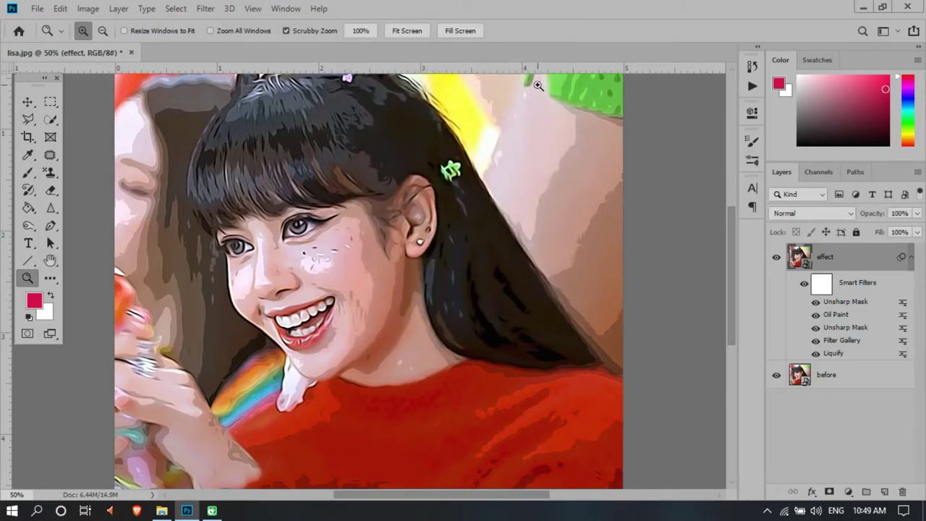
- Duplicate 'before', move the copy to the top and rename it 'outlines'
click(865, 384)
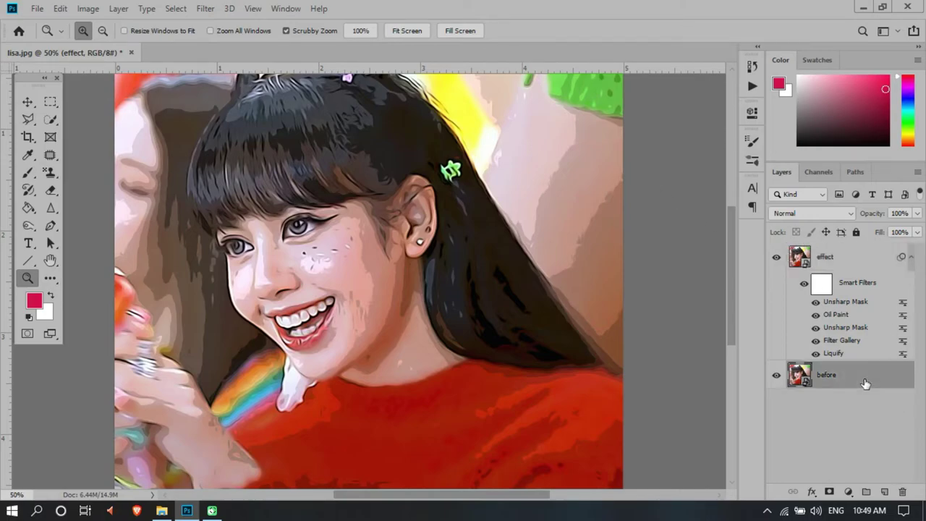
key(ctrl+j)
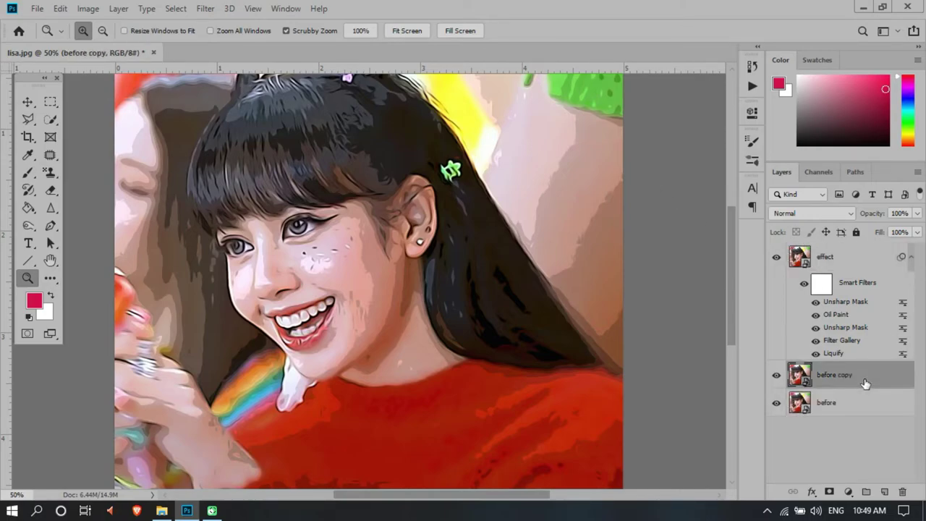
drag(839, 384, 841, 253)
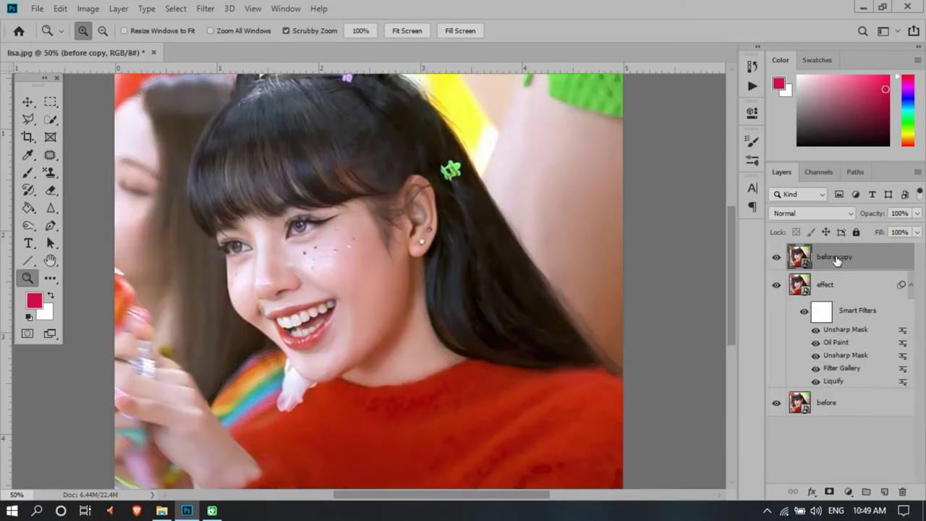
double_click(837, 256)
text(outl)
text(ines)
key(Return)
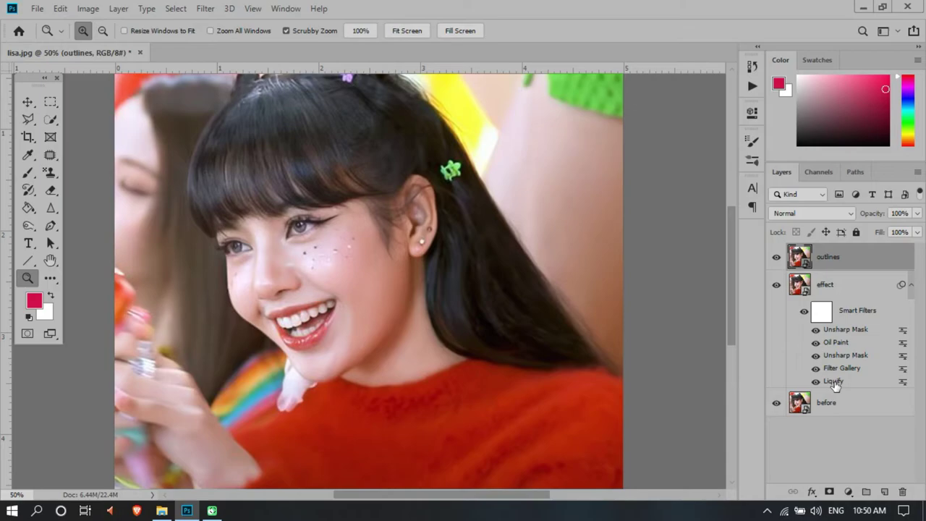
- Alt-drag the Liquify smart filter from effect onto outlines and select outlines
key(alt+bracketleft)
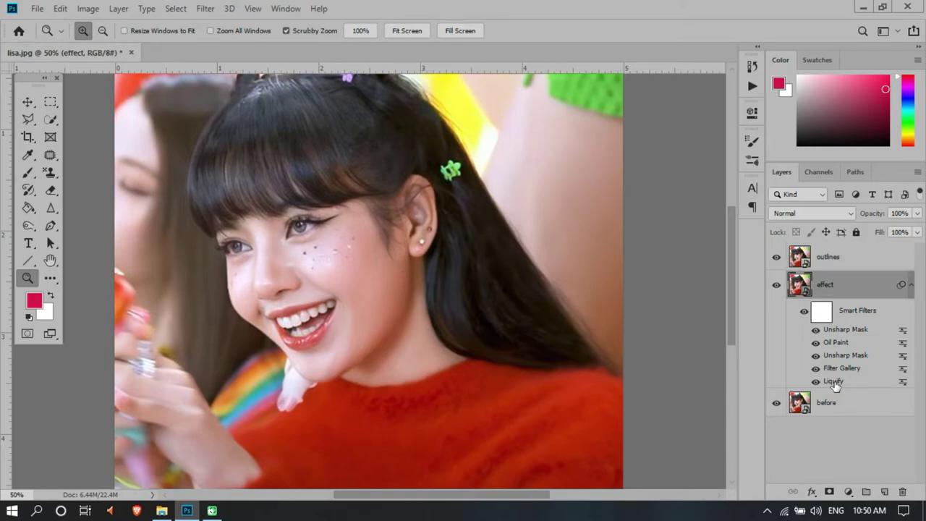
drag(835, 386, 826, 262)
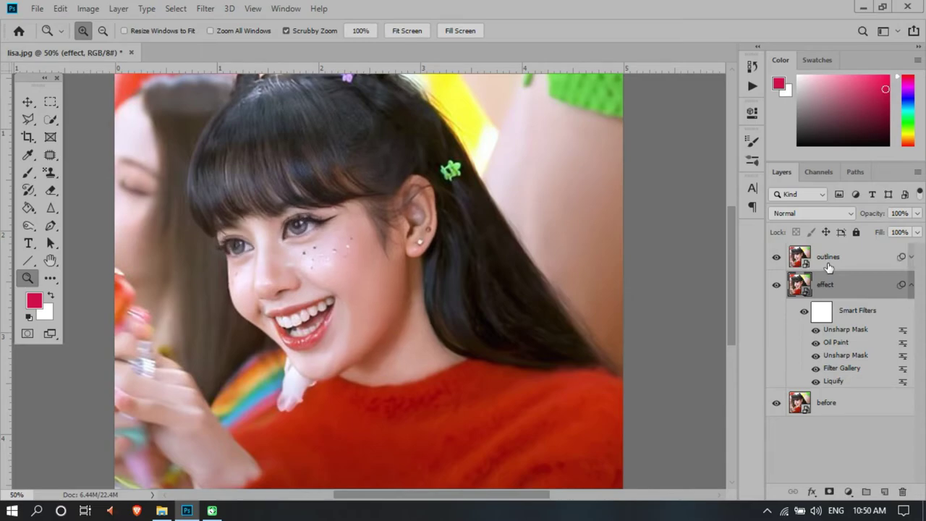
click(847, 257)
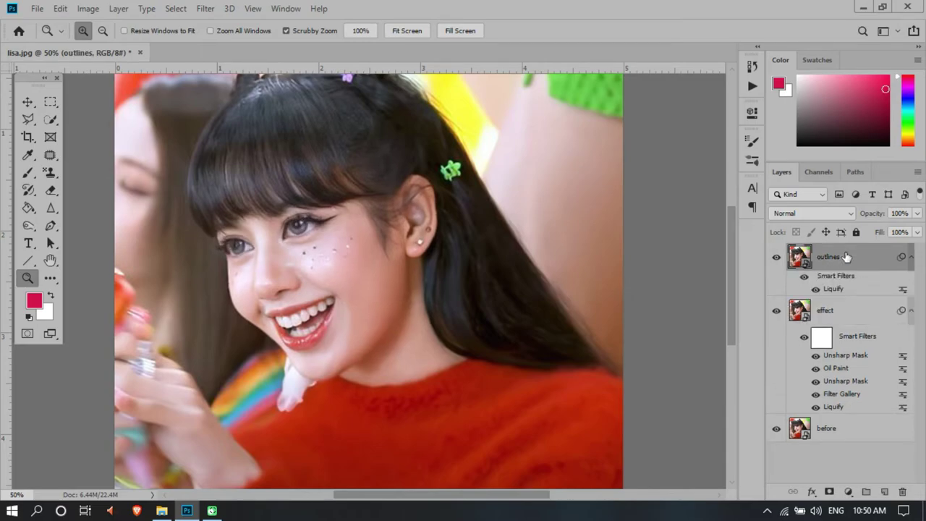
- In Filter Gallery Poster Edges, set Edge Intensity 3 and Posterization 6 for outlines
click(204, 8)
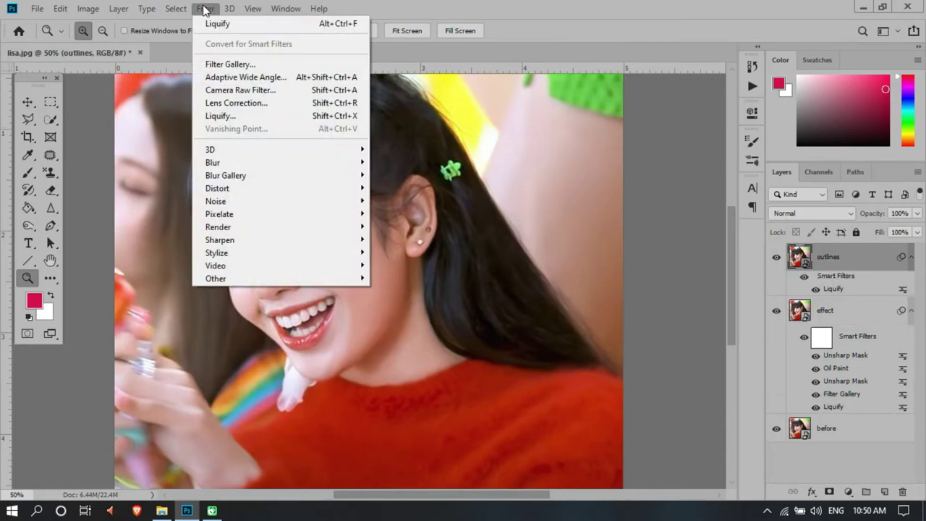
click(221, 65)
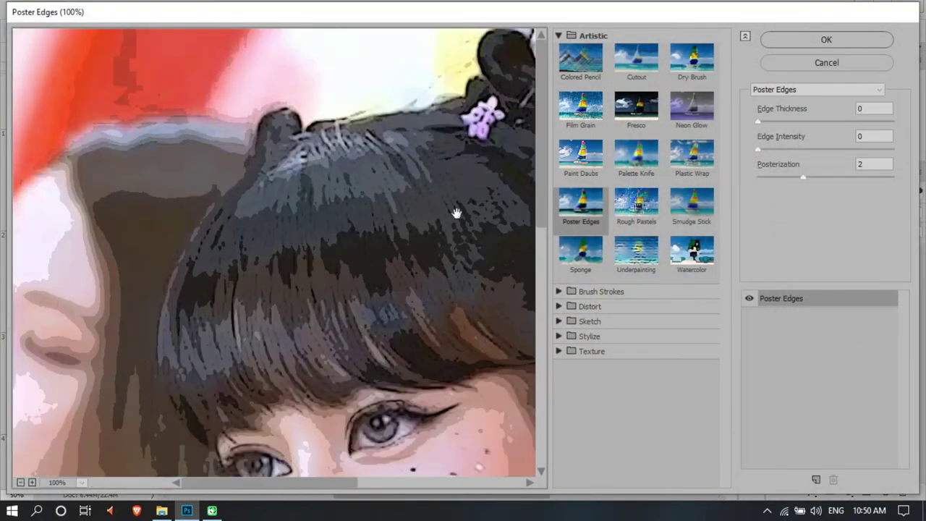
click(879, 135)
text(3)
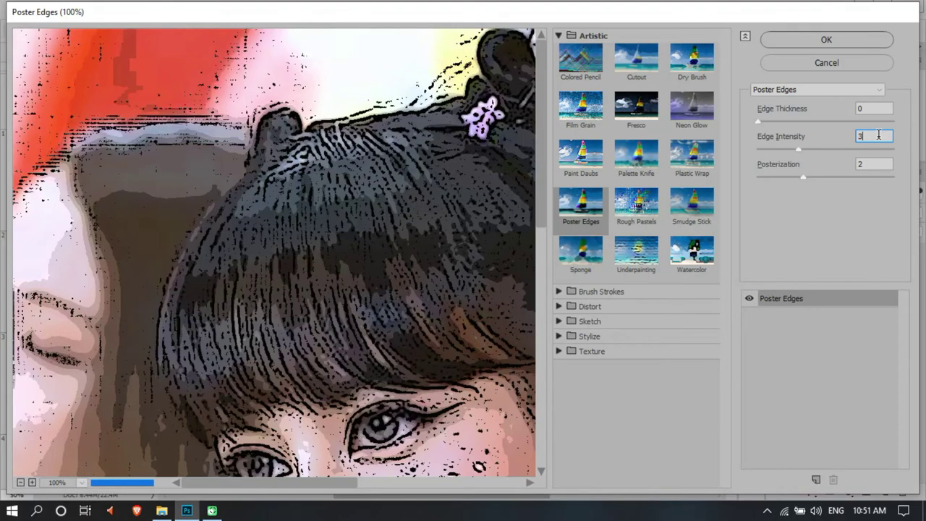
click(873, 162)
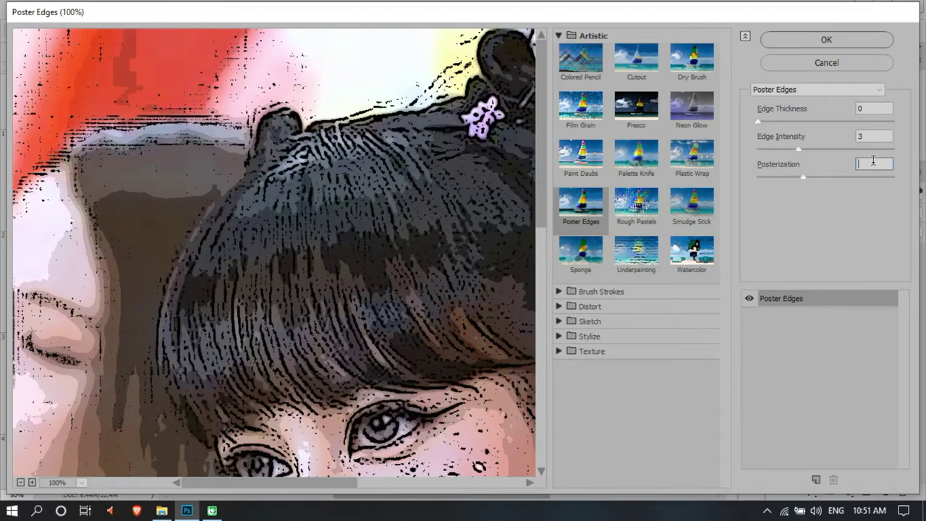
text(6)
click(856, 36)
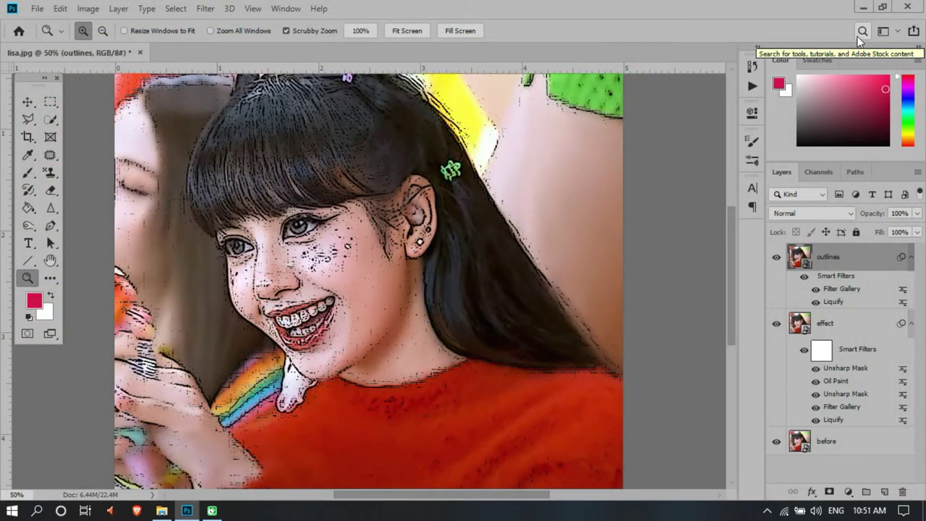
- Apply Oil Paint to the outlines layer: Stylization 4.0, Cleanliness 3.0, Scale 0.1, Bristle Detail 0
click(206, 9)
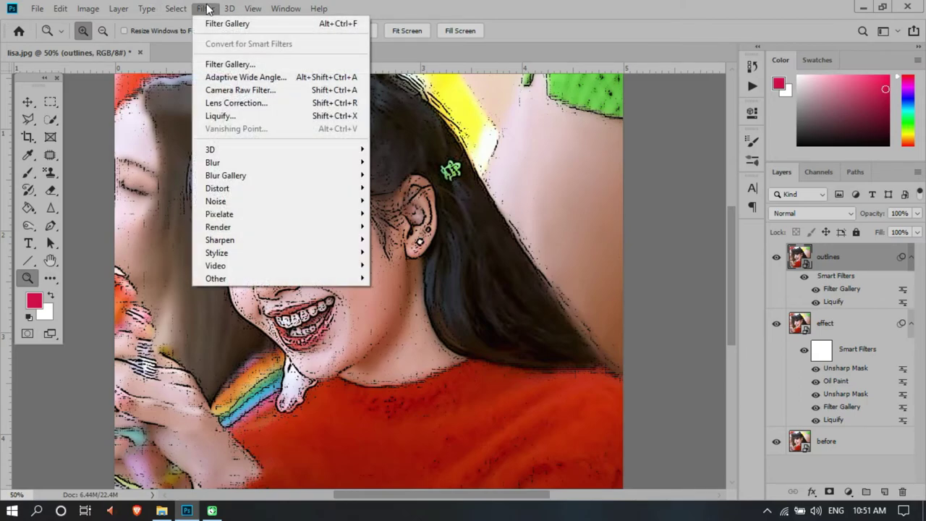
mouse_move(217, 252)
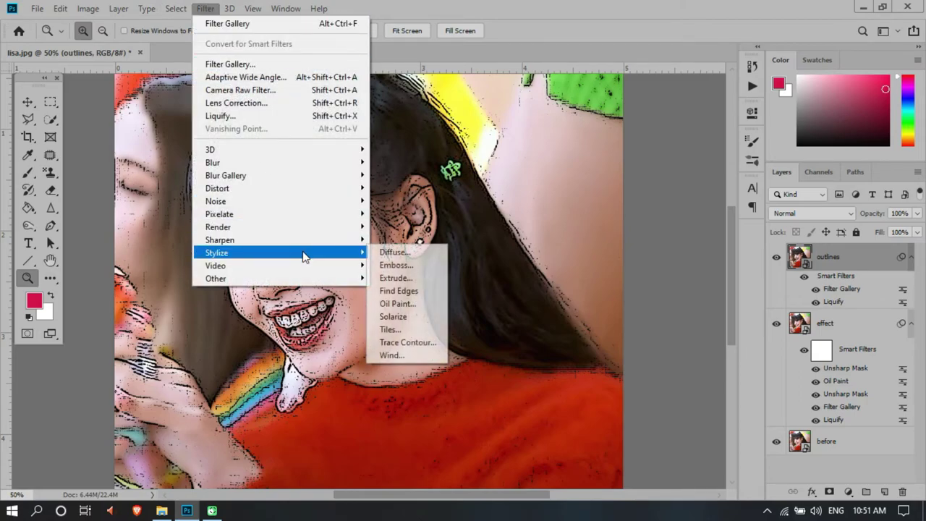
click(404, 304)
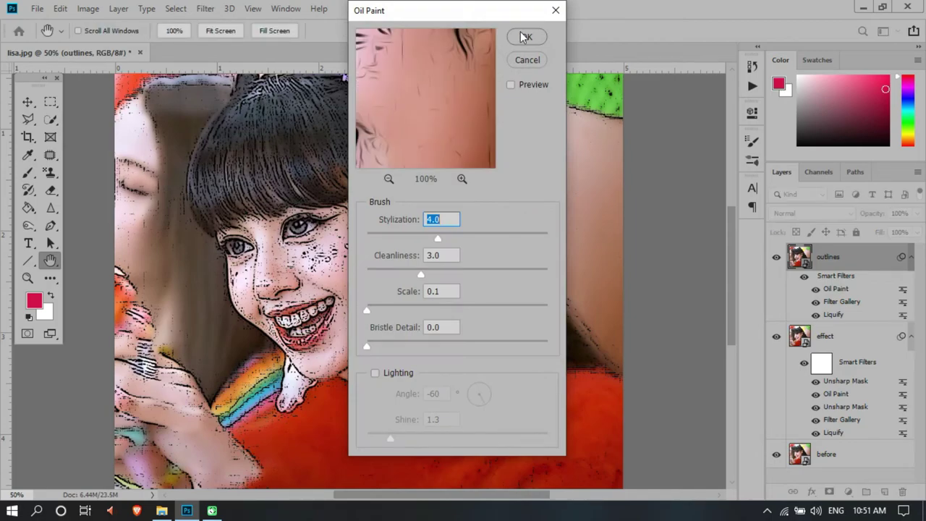
click(524, 36)
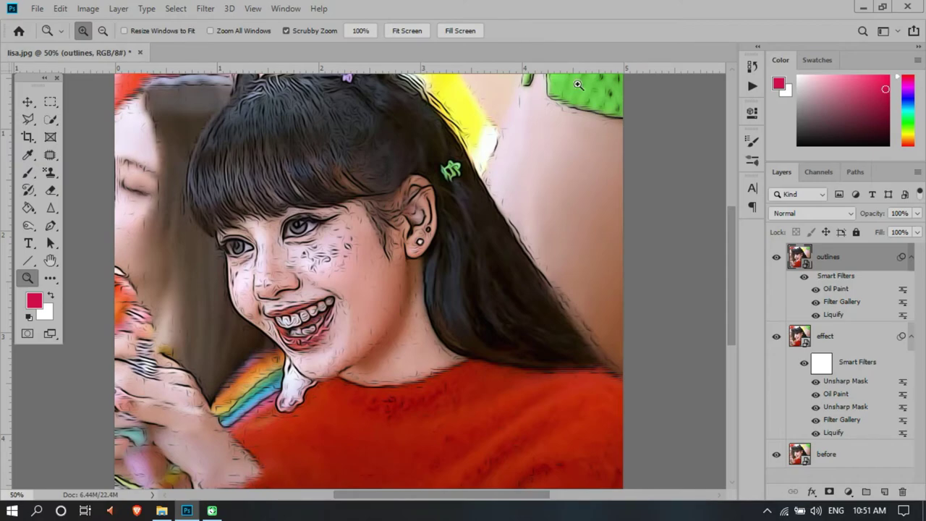
- Set the outlines layer to Overlay blend mode with 48% opacity
click(852, 214)
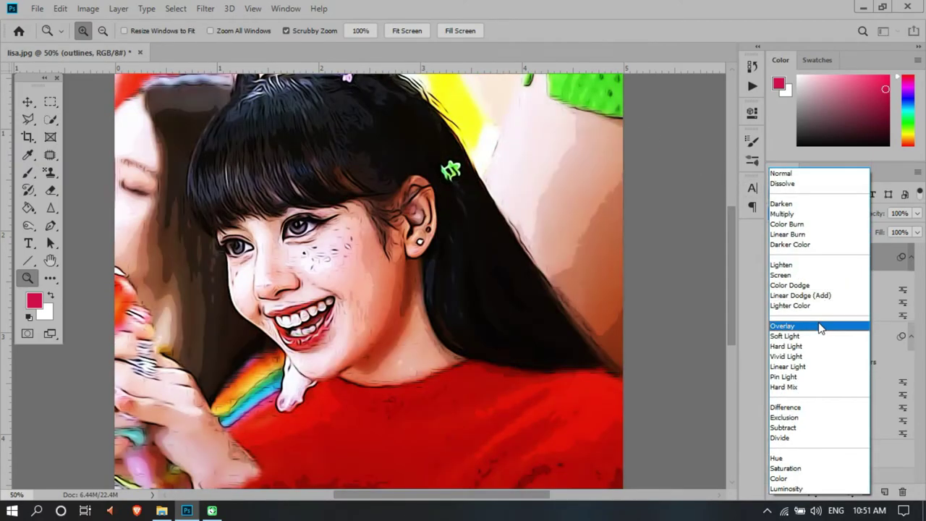
click(819, 326)
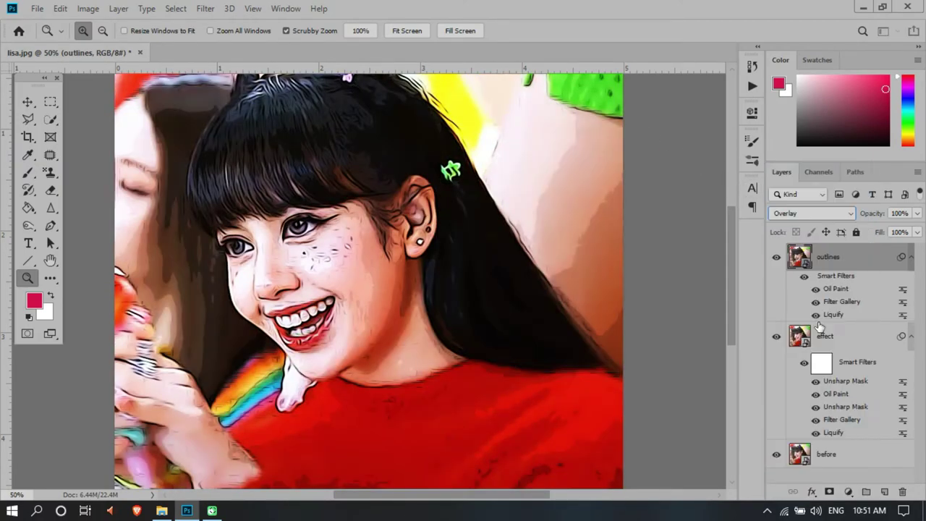
click(917, 214)
click(876, 225)
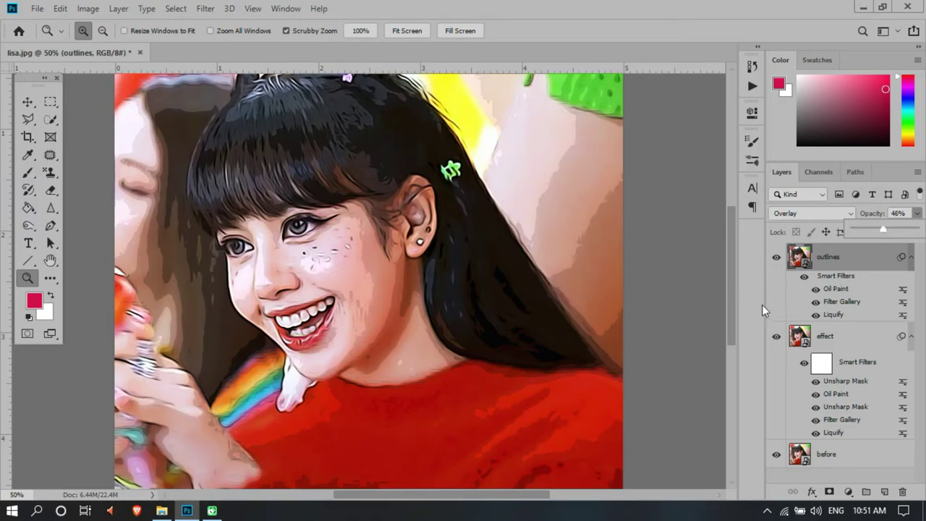
click(810, 257)
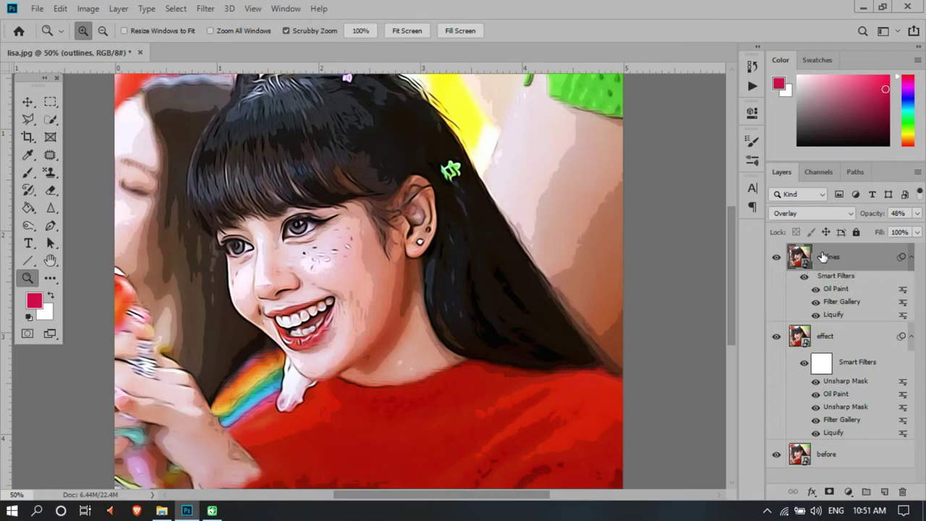
- Stamp all visible layers into a new merged layer named 'high pass'
key(ctrl+shift+alt+e)
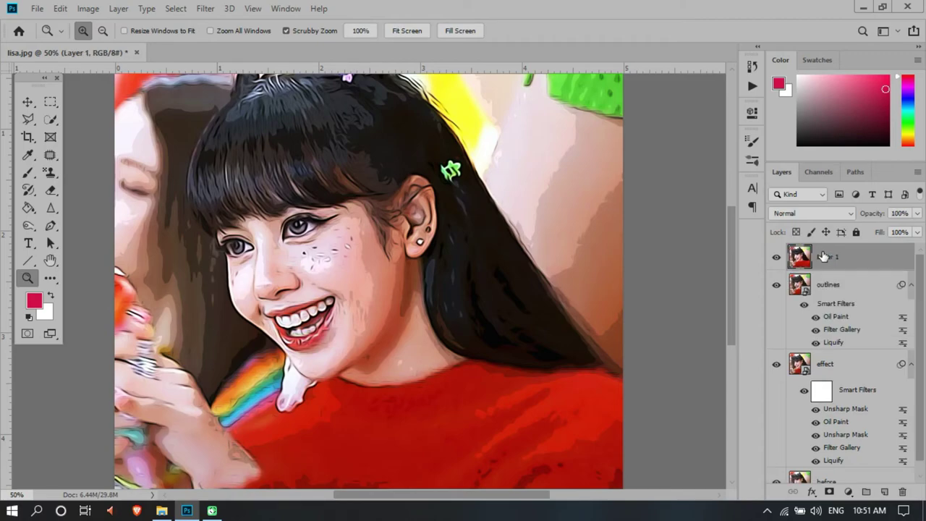
double_click(828, 257)
text(high pass)
key(Return)
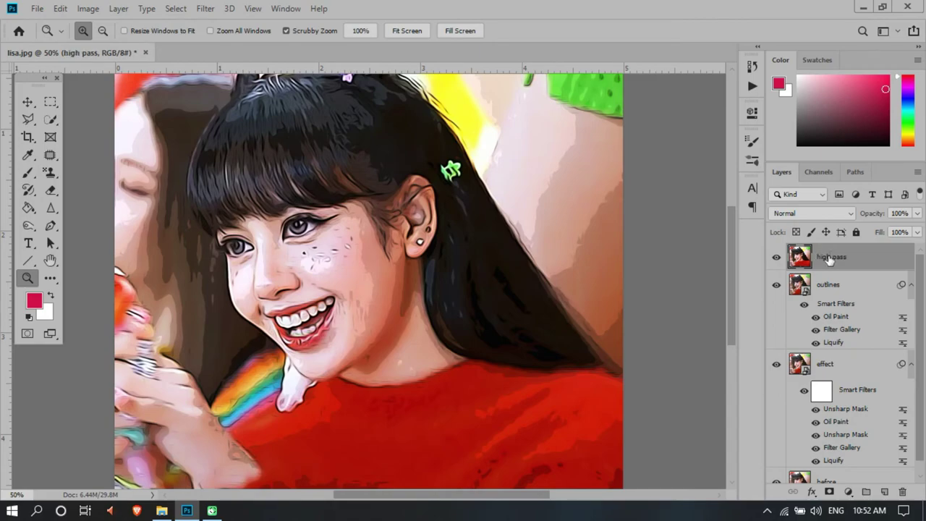
- Run the High Pass filter on the 'high pass' layer at a 2.0-pixel radius
click(205, 8)
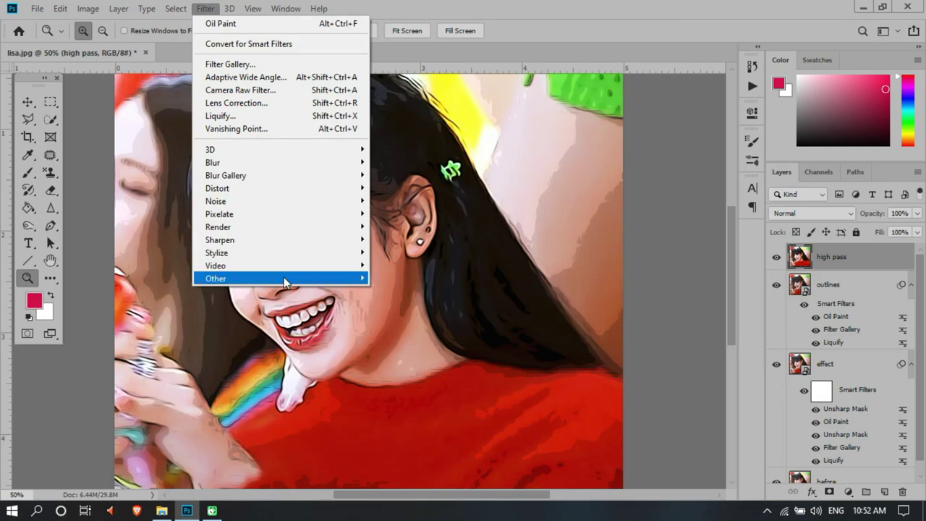
mouse_move(282, 279)
click(397, 290)
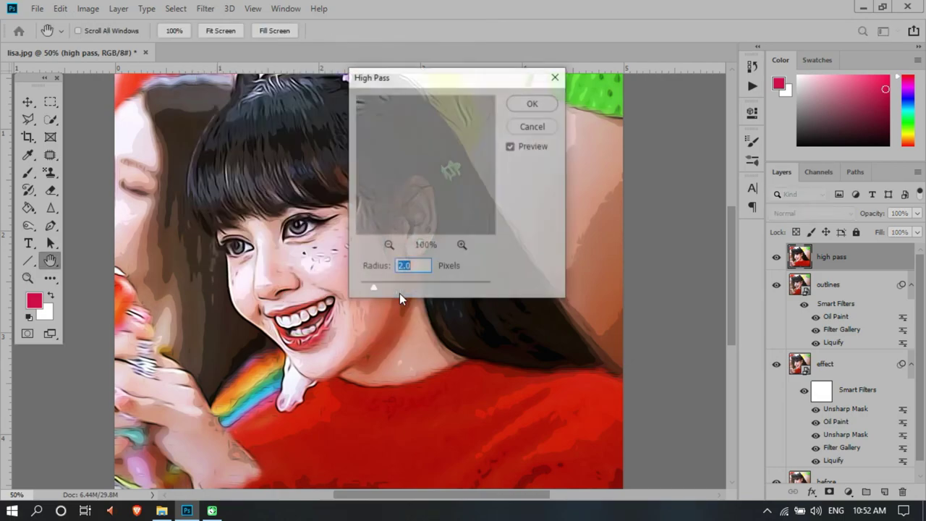
click(530, 104)
key(z)
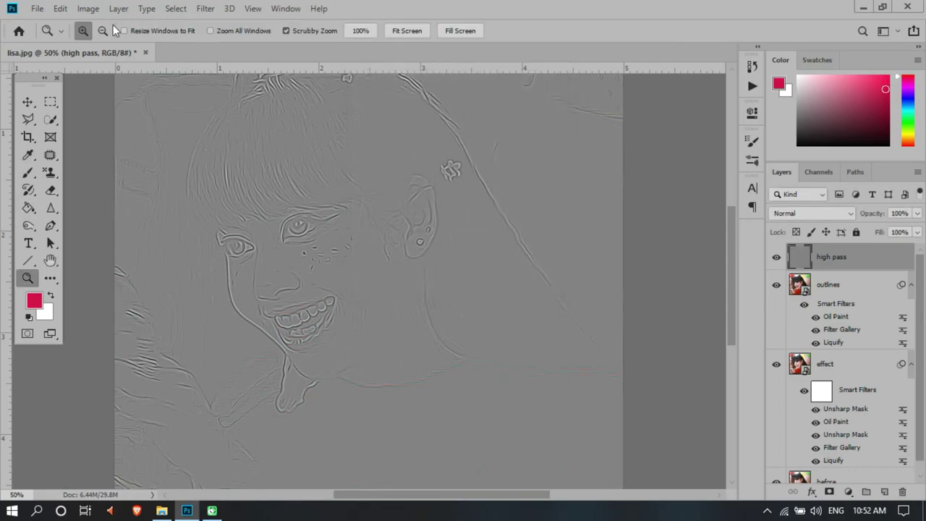
click(88, 8)
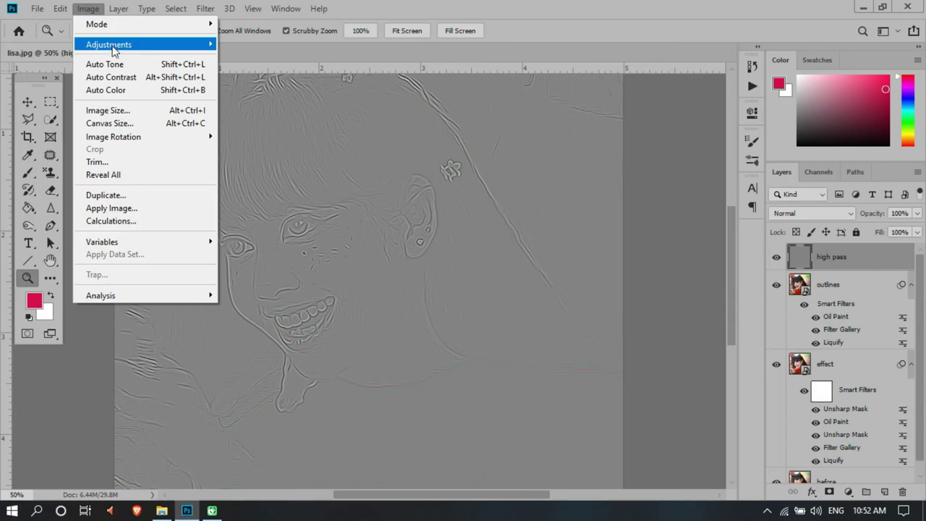
mouse_move(109, 44)
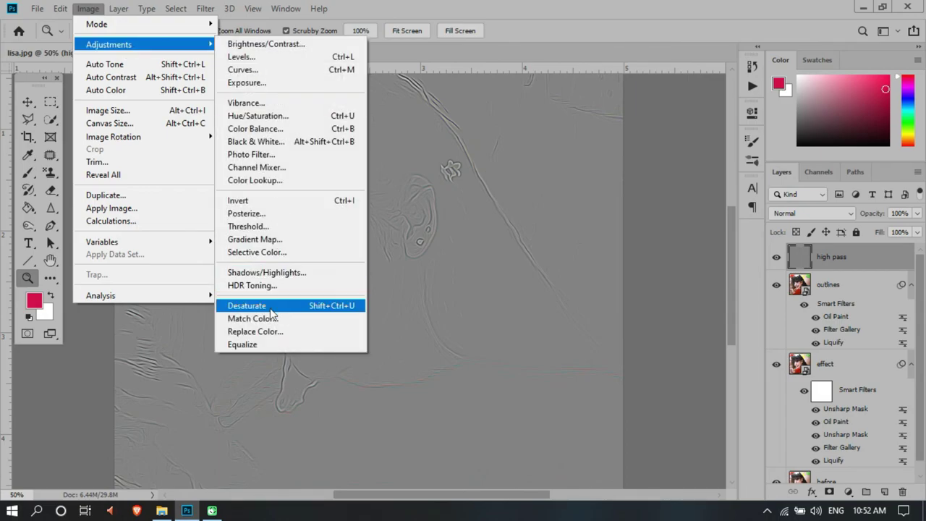
- Desaturate the 'high pass' layer and switch its blend mode to Overlay
click(272, 306)
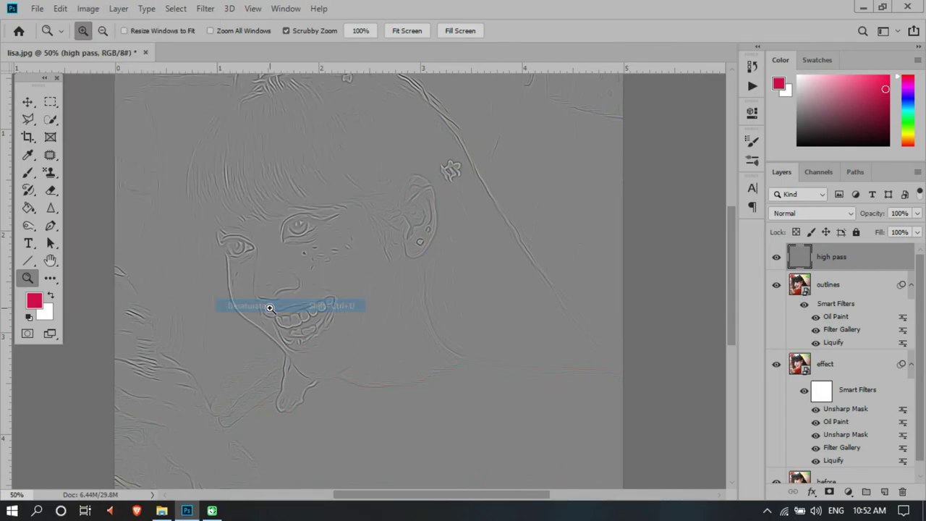
click(836, 214)
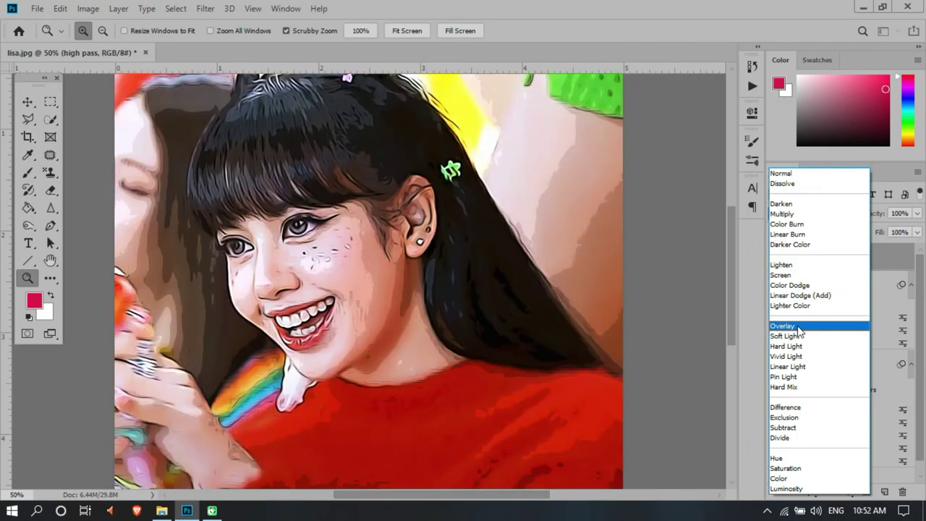
click(798, 325)
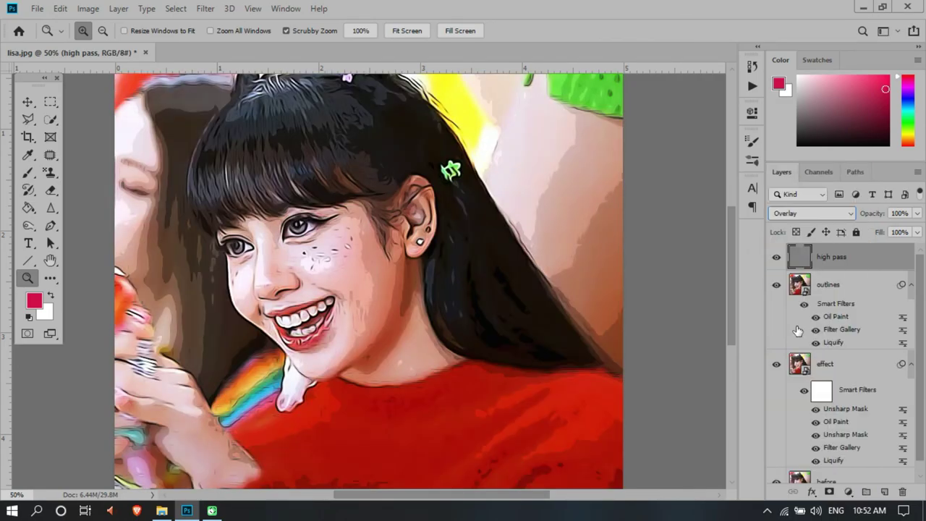
click(911, 285)
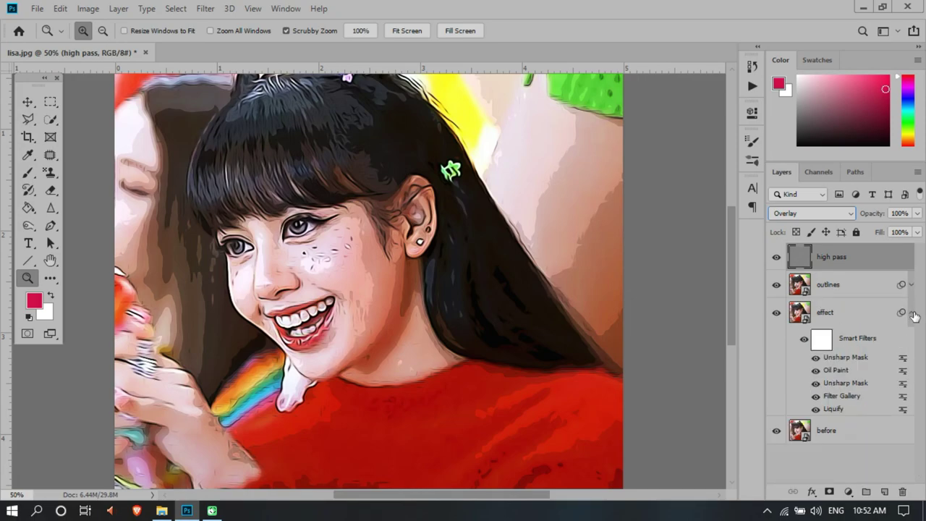
- Group the high pass, outlines and effect layers into Group 1 above the before layer
click(912, 314)
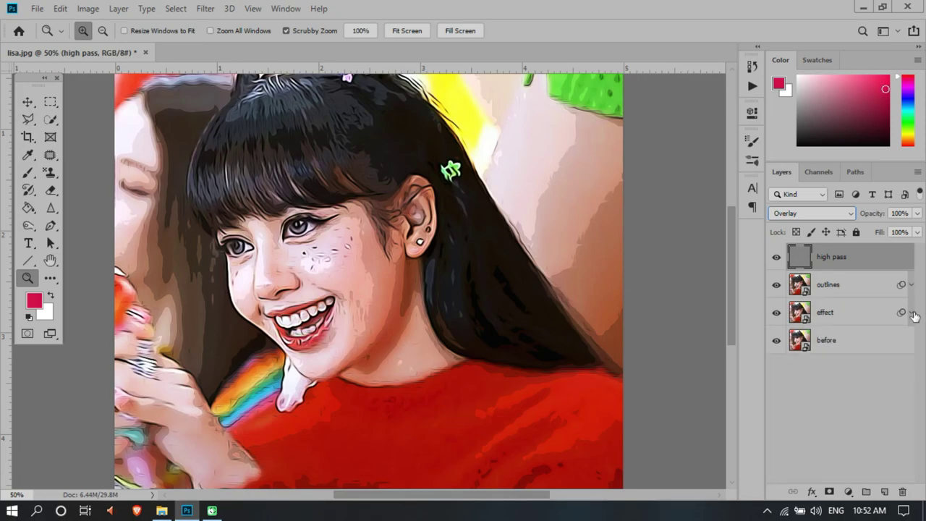
shift+click(850, 320)
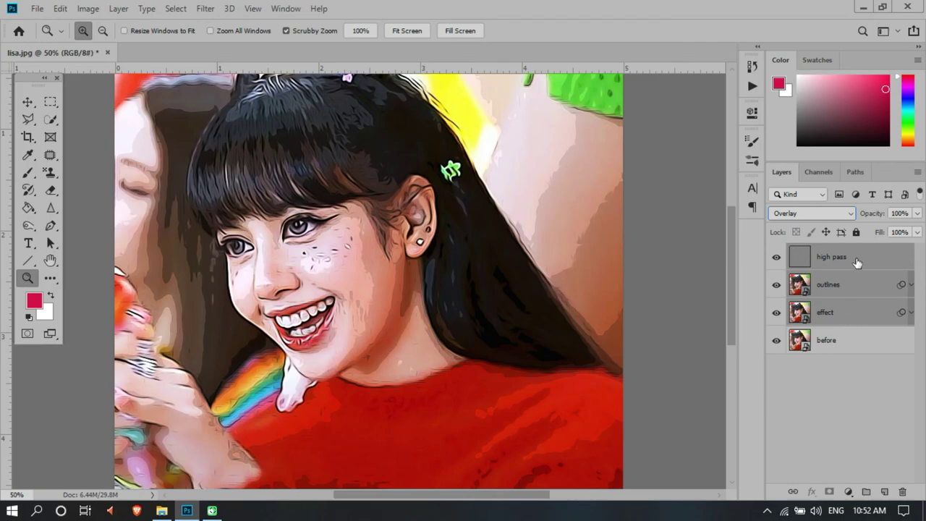
drag(857, 262, 864, 492)
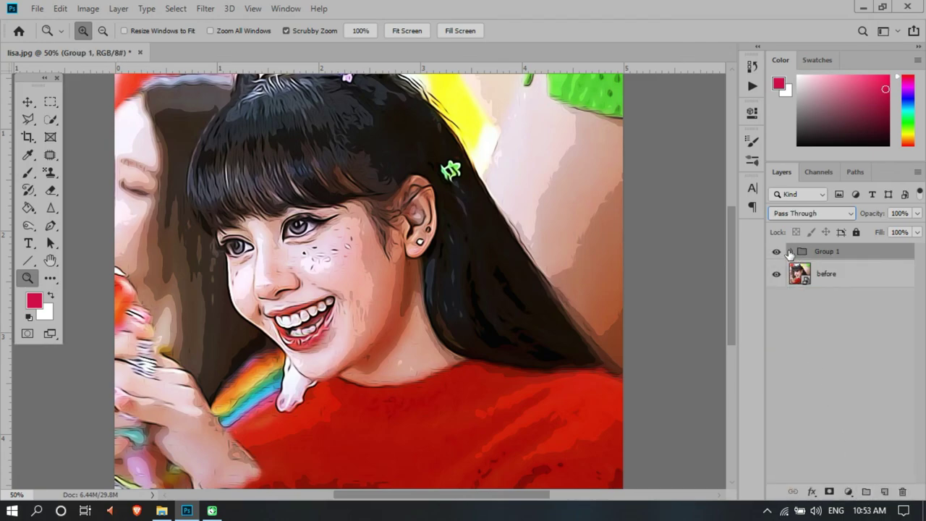
click(790, 252)
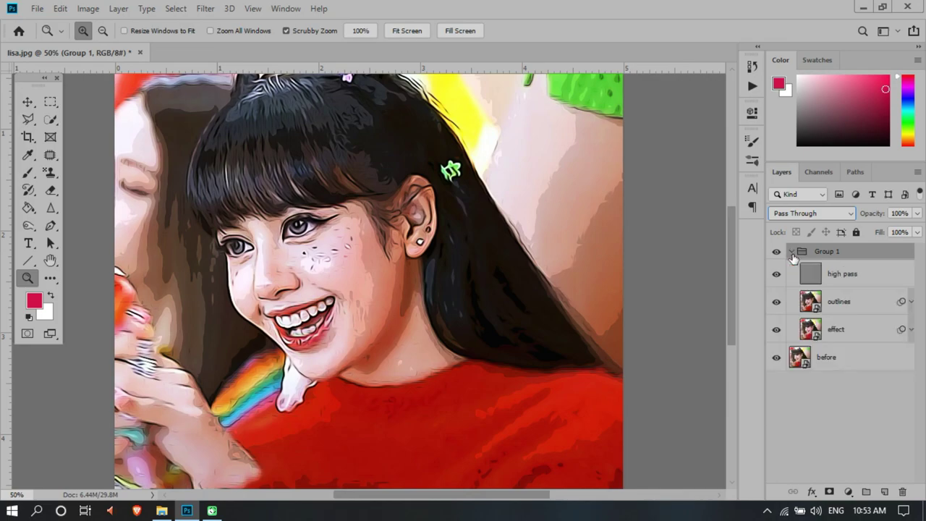
click(791, 252)
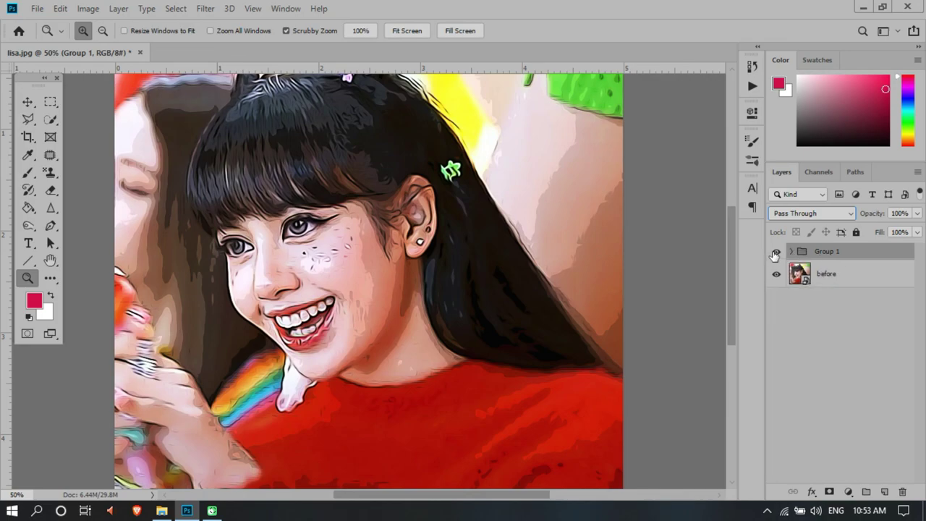